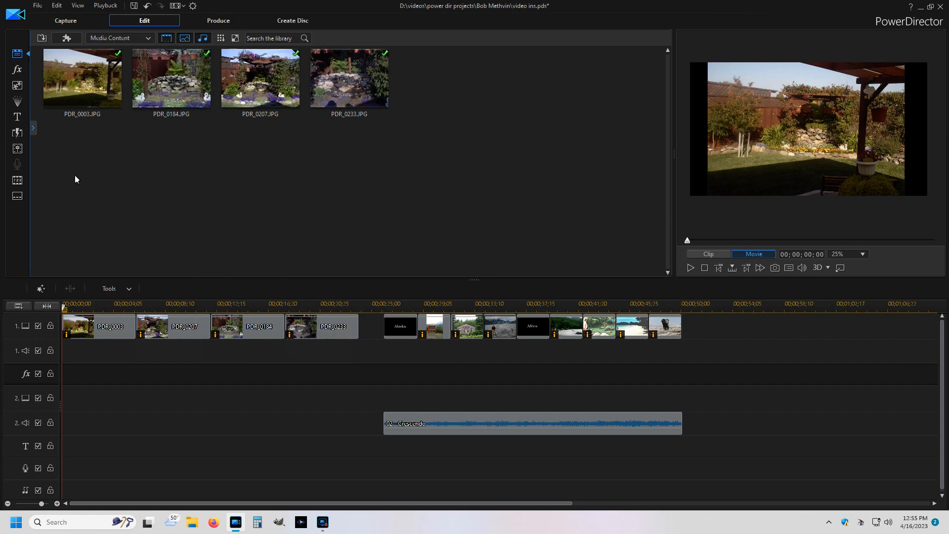
Step: Add an opacity keyframe at the start of the first timeline photo, PDR_0003, in its clip attributes keyframe settings
{"action": "left_click", "coordinate": [113, 330]}
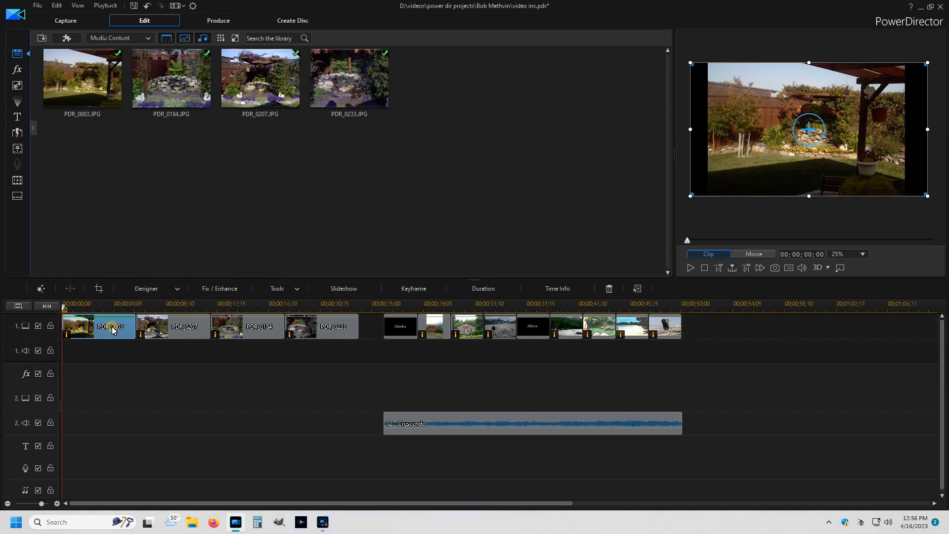
{"action": "left_click", "coordinate": [416, 290]}
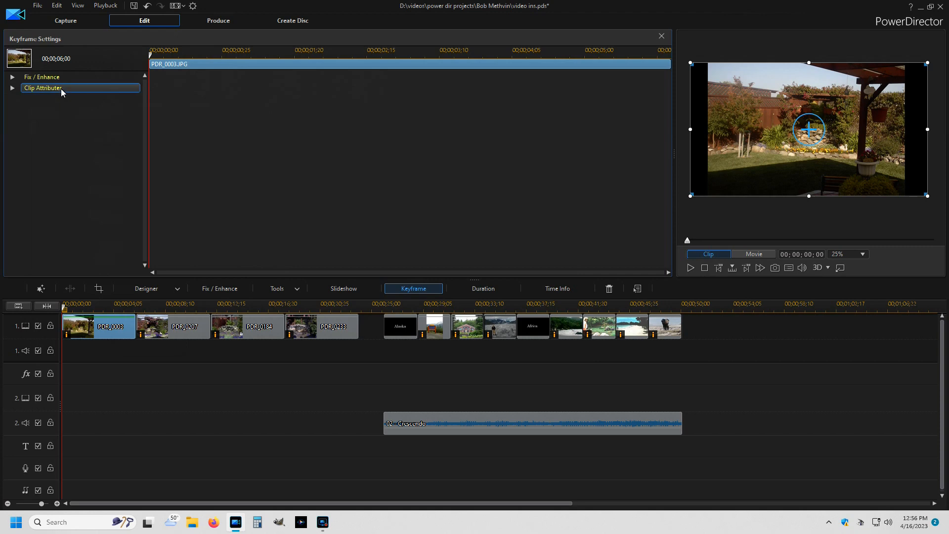
{"action": "left_click", "coordinate": [12, 88]}
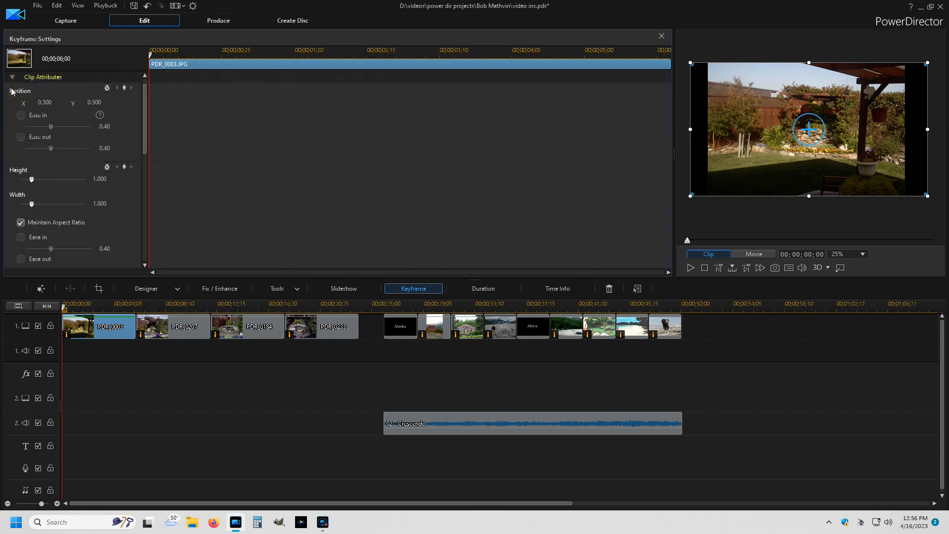
{"action": "left_click_drag", "start_coordinate": [145, 116], "coordinate": [143, 170]}
{"action": "scroll", "coordinate": [144, 170], "scroll_direction": "down", "scroll_amount": 2}
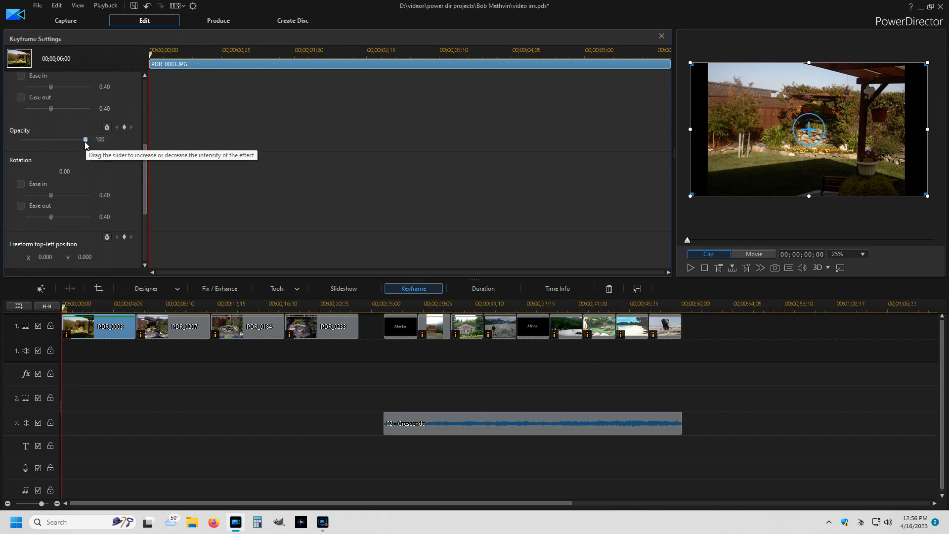
{"action": "mouse_move", "coordinate": [85, 142]}
{"action": "left_mouse_down"}
{"action": "mouse_move", "coordinate": [69, 142]}
{"action": "mouse_move", "coordinate": [90, 145]}
{"action": "left_mouse_up"}
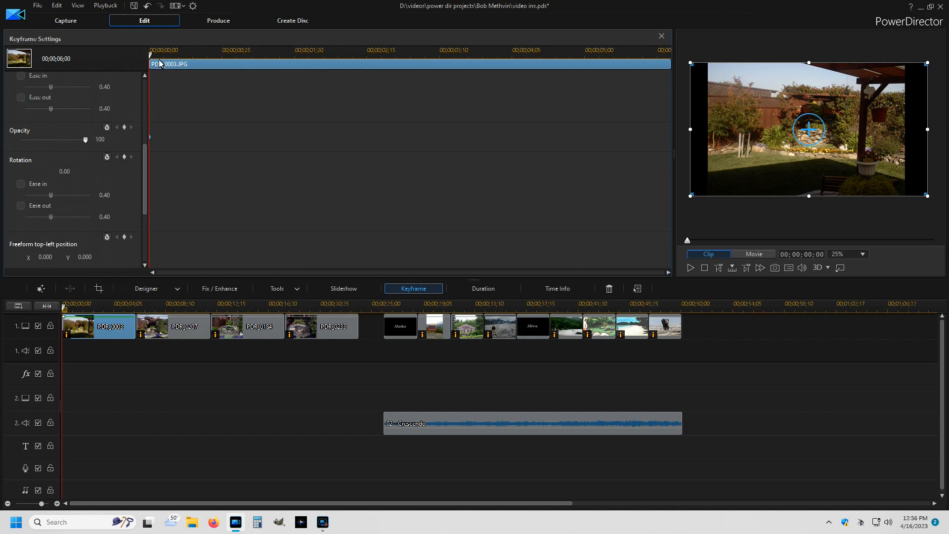
Step: Set the opacity to 0 at the very start of the PDR_0003 clip, 00;00;00;00
{"action": "left_click_drag", "start_coordinate": [151, 52], "coordinate": [172, 53]}
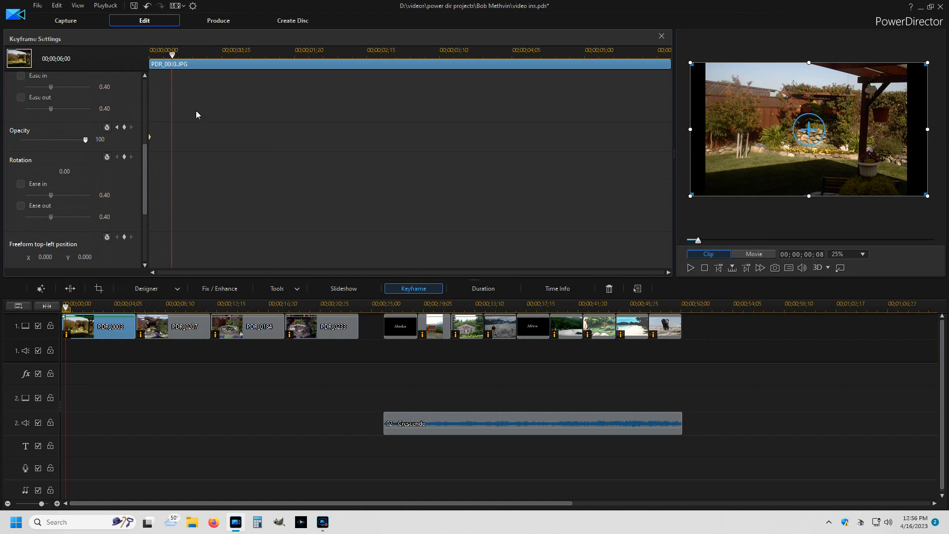
{"action": "left_click_drag", "start_coordinate": [172, 54], "coordinate": [209, 56]}
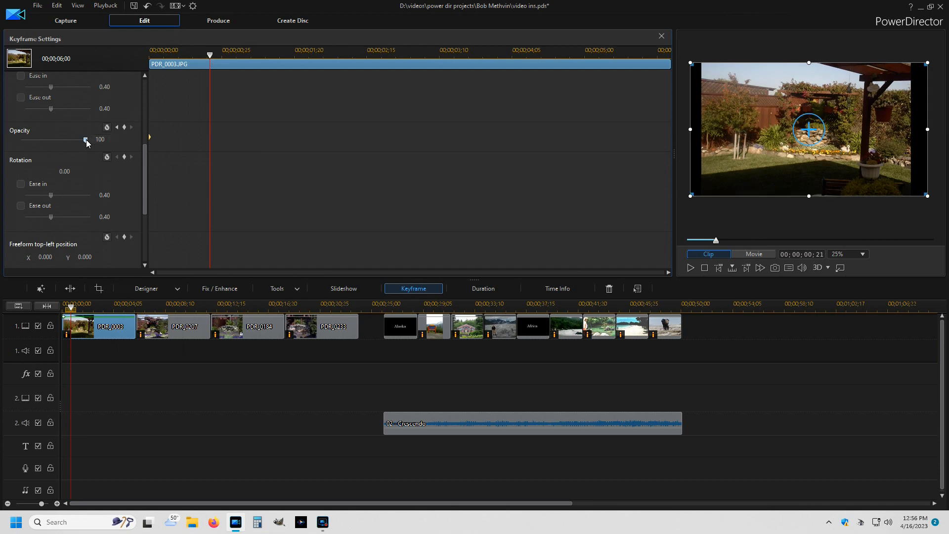
{"action": "left_click_drag", "start_coordinate": [210, 55], "coordinate": [150, 55]}
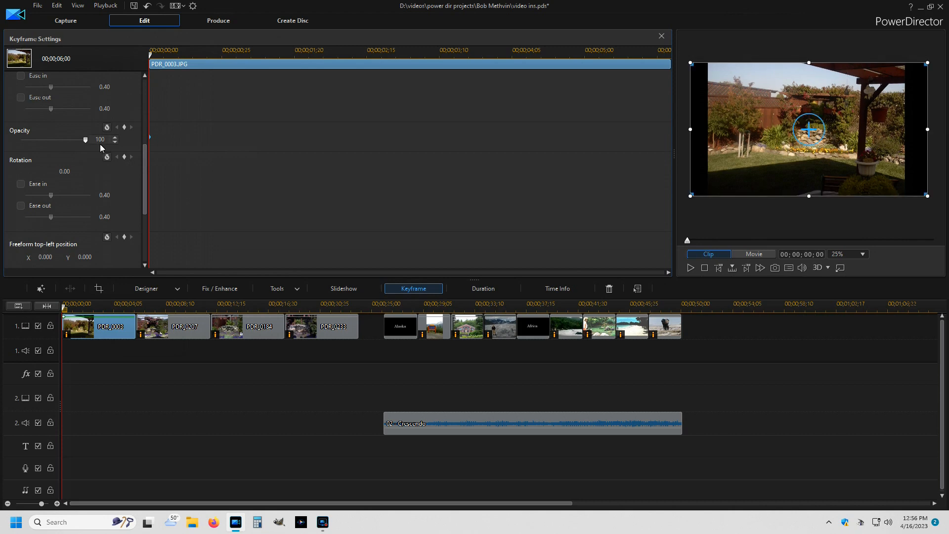
{"action": "left_click_drag", "start_coordinate": [85, 139], "coordinate": [20, 140]}
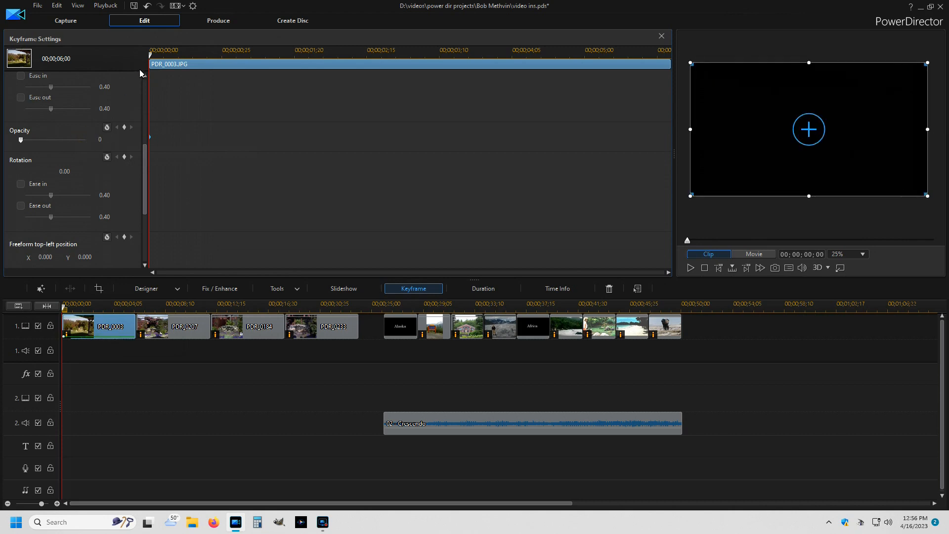
Step: Add an opacity keyframe of 100 at 00;00;00;17 to complete the clip's fade-in
{"action": "left_click_drag", "start_coordinate": [151, 60], "coordinate": [202, 65]}
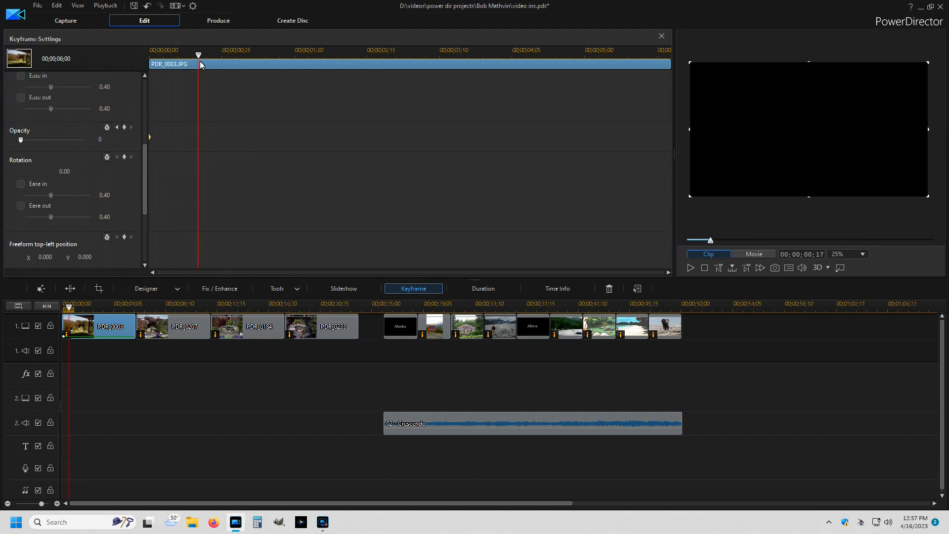
{"action": "left_click", "coordinate": [22, 140]}
{"action": "mouse_move", "coordinate": [23, 141]}
{"action": "left_mouse_down"}
{"action": "mouse_move", "coordinate": [91, 143]}
{"action": "mouse_move", "coordinate": [261, 61]}
{"action": "mouse_move", "coordinate": [634, 69]}
{"action": "left_mouse_up"}
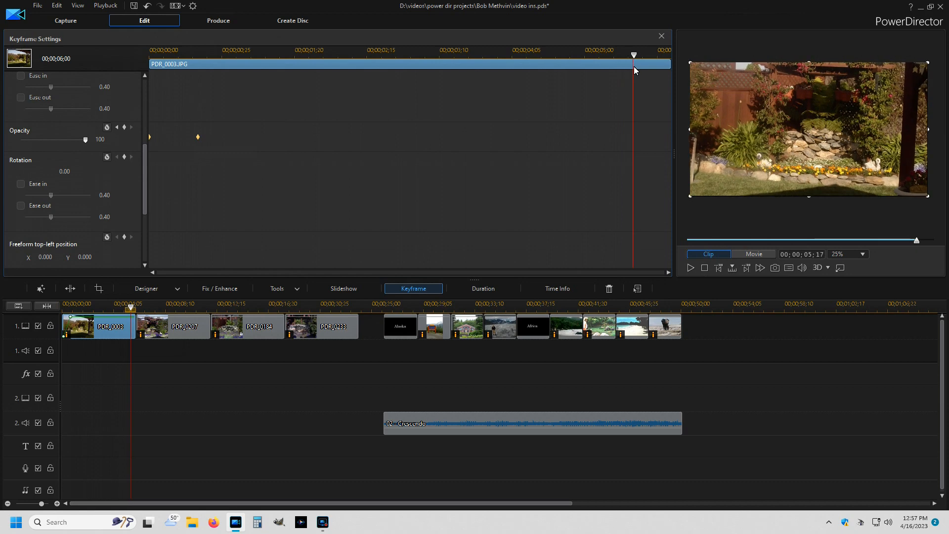
Step: Add the fade-out with opacity keyframes of 100 at 00;00;05;17 and 0 at the clip's end, 00;00;06;00
{"action": "left_click_drag", "start_coordinate": [85, 140], "coordinate": [95, 145]}
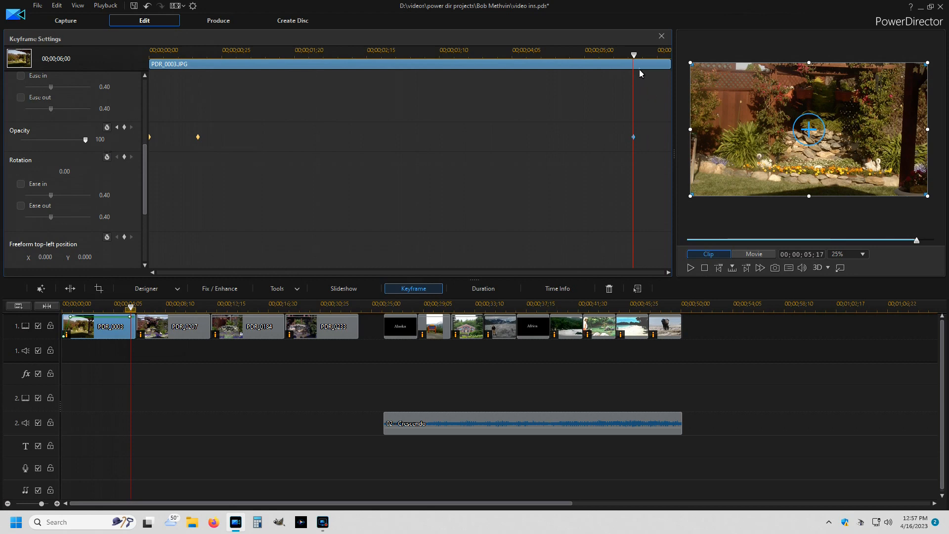
{"action": "left_click_drag", "start_coordinate": [636, 59], "coordinate": [721, 49]}
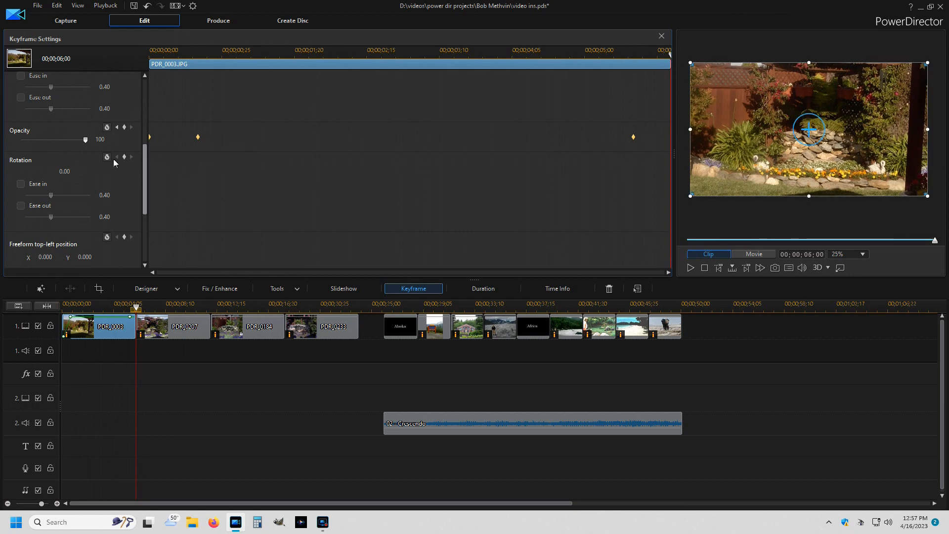
{"action": "left_click_drag", "start_coordinate": [85, 140], "coordinate": [21, 141]}
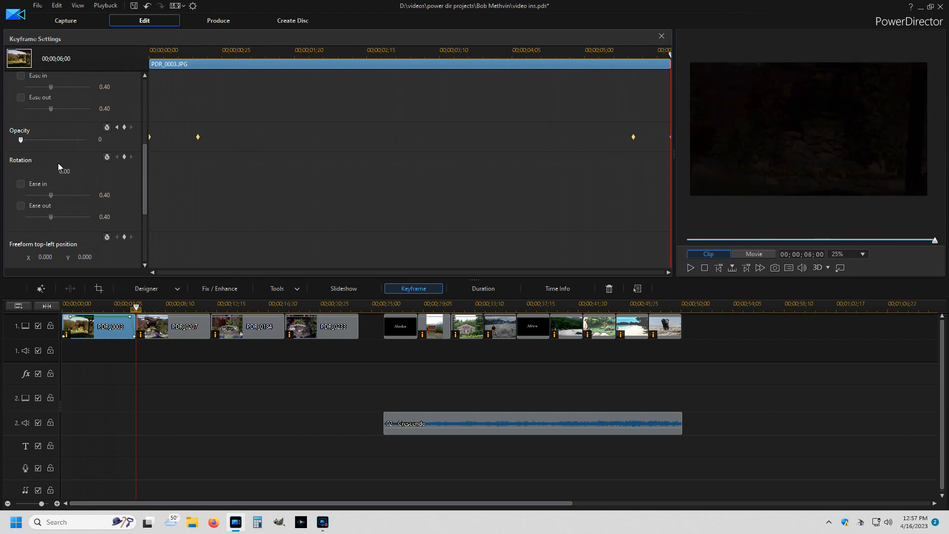
Step: Review the four opacity keyframes of the PDR_0003 clip in order, and close the keyframe settings
{"action": "left_click", "coordinate": [150, 139]}
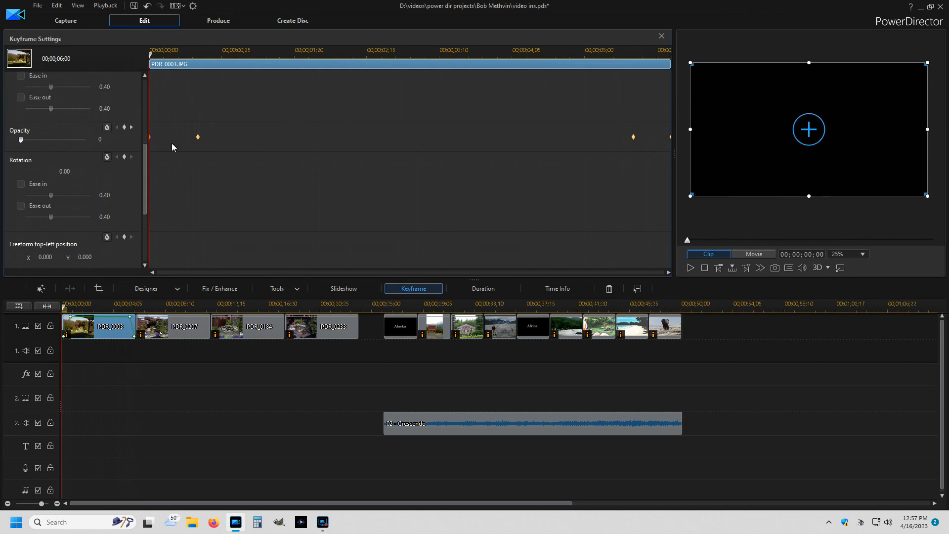
{"action": "left_click", "coordinate": [200, 139]}
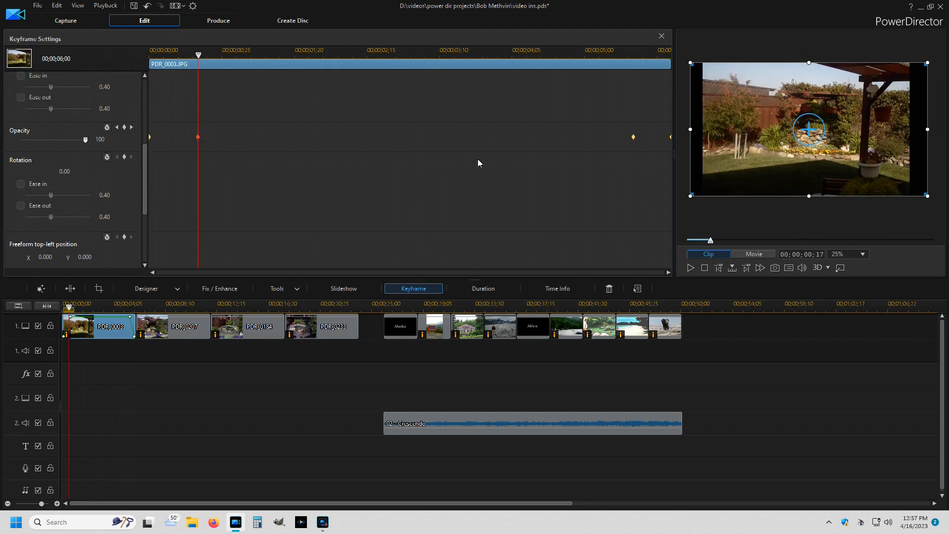
{"action": "left_click", "coordinate": [634, 138]}
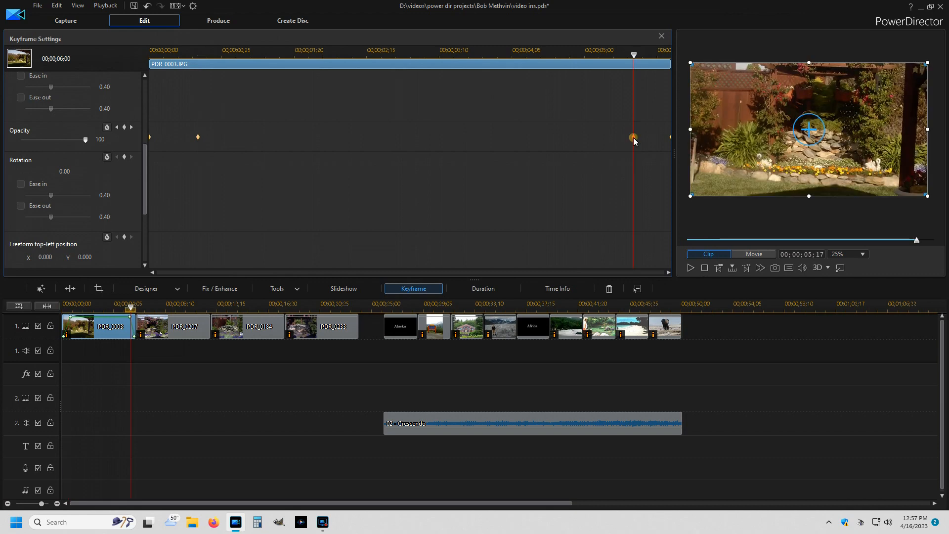
{"action": "left_click", "coordinate": [671, 138]}
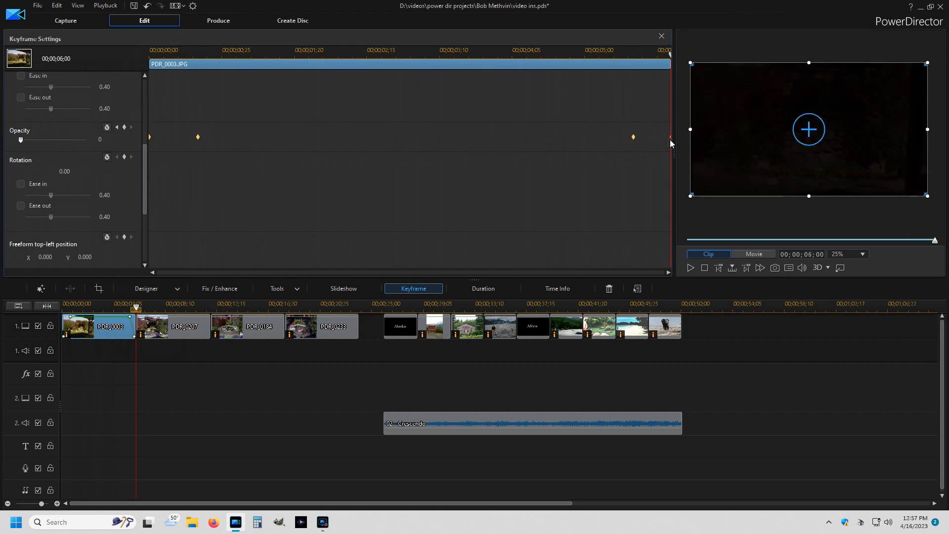
{"action": "left_click", "coordinate": [661, 36]}
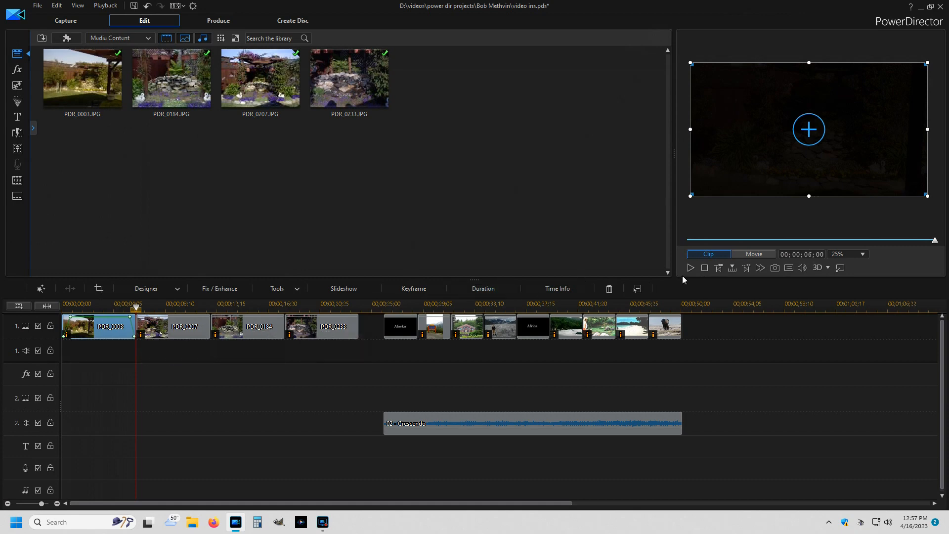
Step: Play the movie from the beginning to preview the first photo's fades, and stop it
{"action": "left_click", "coordinate": [750, 255]}
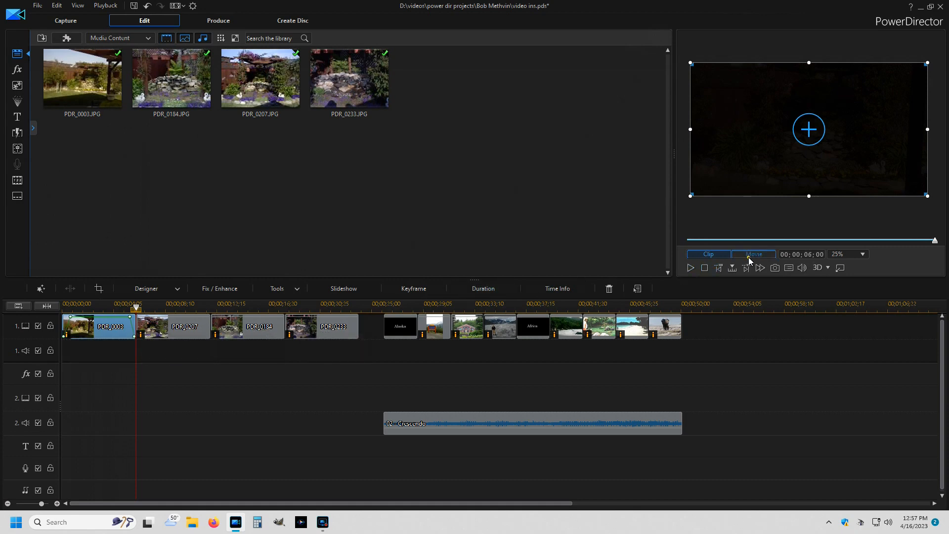
{"action": "left_click", "coordinate": [704, 267]}
{"action": "left_click", "coordinate": [691, 269]}
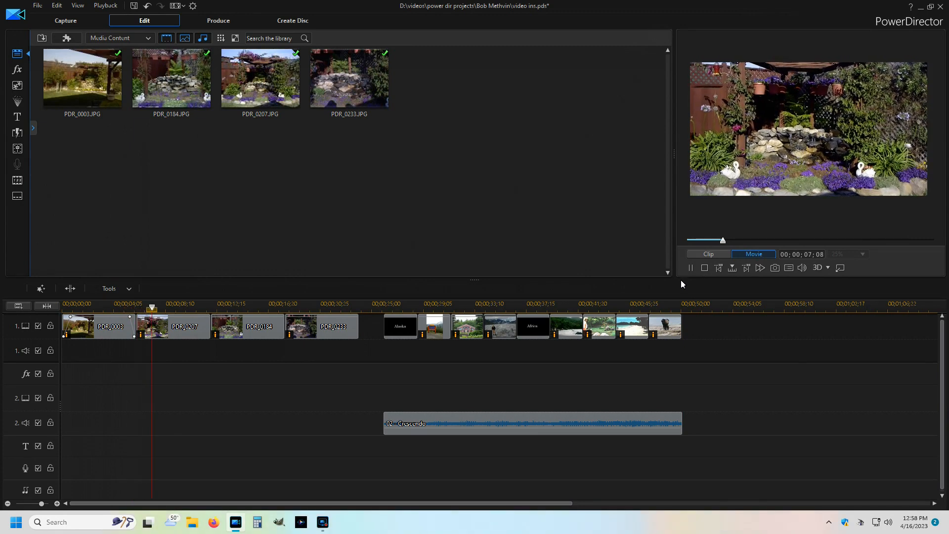
{"action": "left_click", "coordinate": [687, 271]}
{"action": "left_click", "coordinate": [702, 268]}
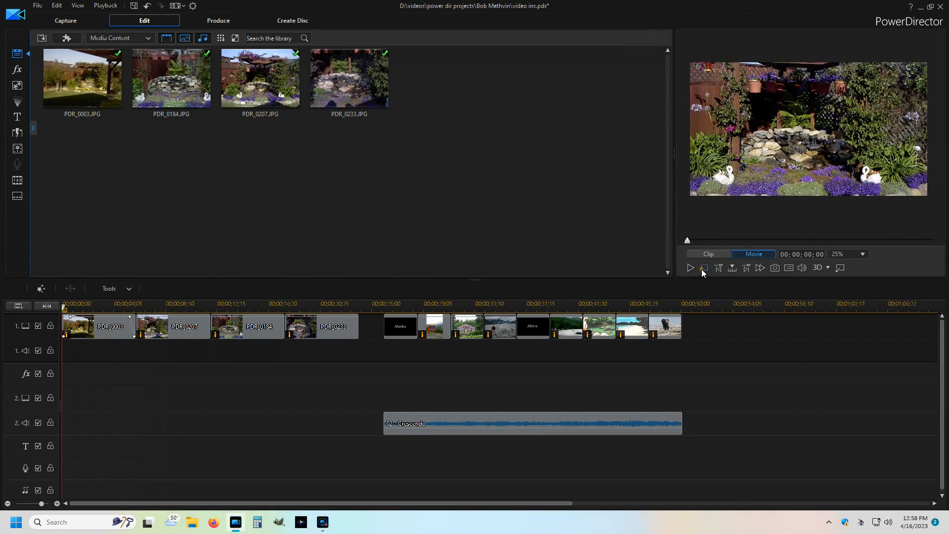
Step: Lengthen both fades of the PDR_0003 clip by moving the inner opacity keyframes to 00;00;00;29 and 00;00;05;00
{"action": "double_click", "coordinate": [94, 330]}
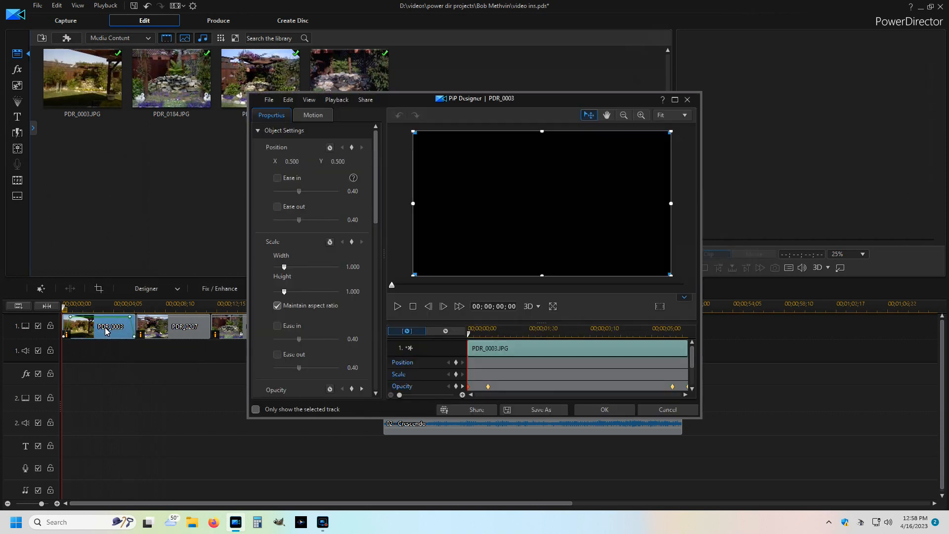
{"action": "left_click", "coordinate": [688, 100]}
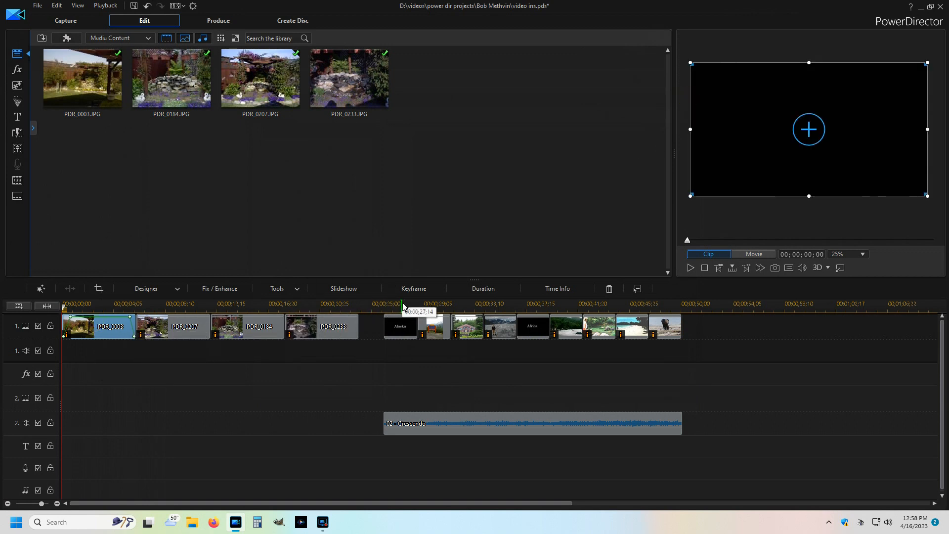
{"action": "left_click", "coordinate": [414, 290]}
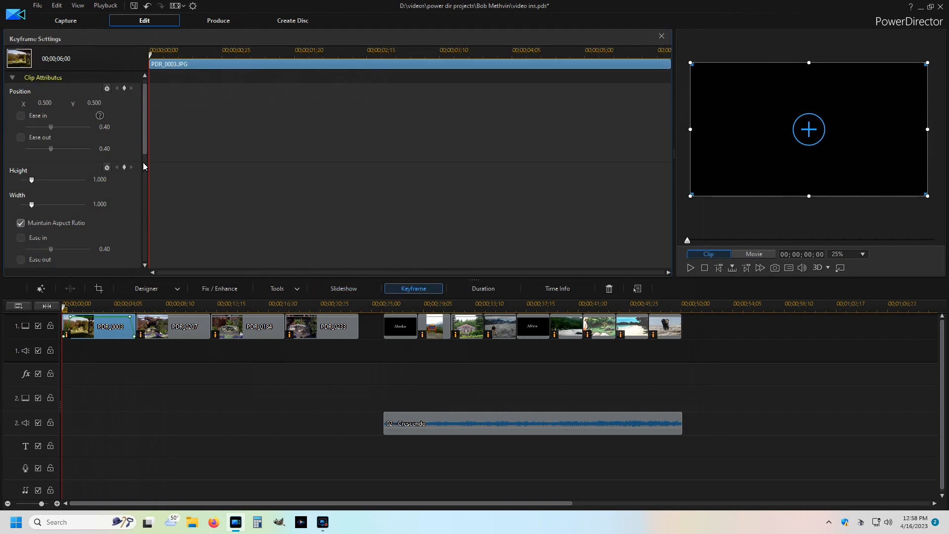
{"action": "left_click_drag", "start_coordinate": [144, 153], "coordinate": [145, 203]}
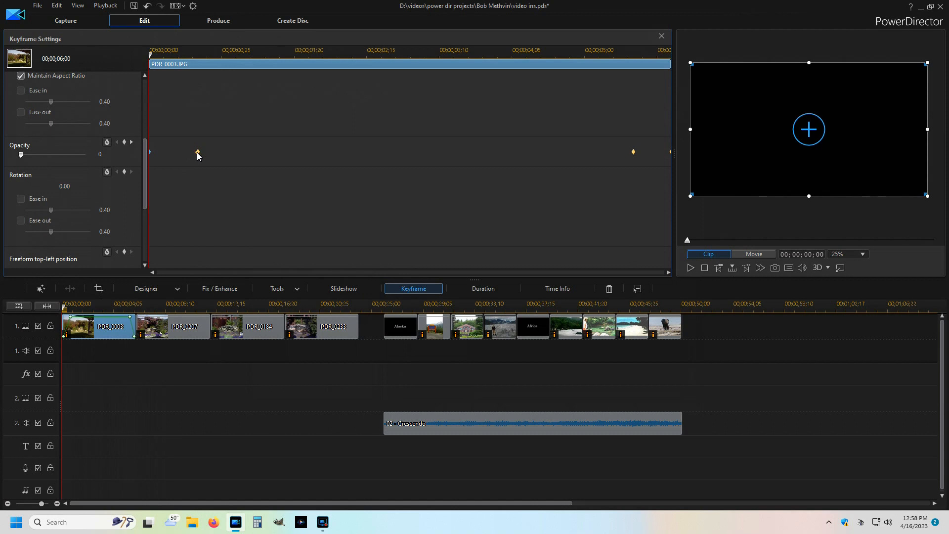
{"action": "left_click_drag", "start_coordinate": [197, 153], "coordinate": [233, 159]}
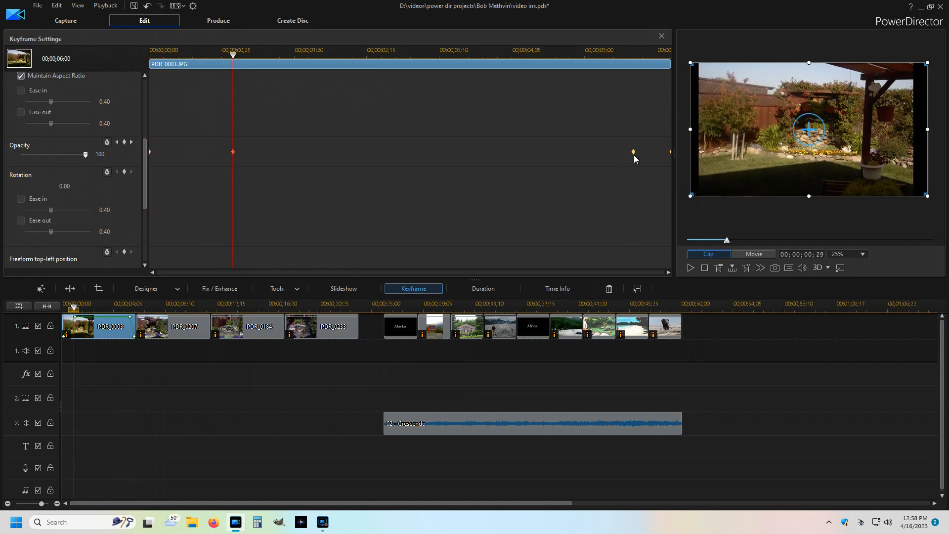
{"action": "left_click_drag", "start_coordinate": [634, 154], "coordinate": [586, 166]}
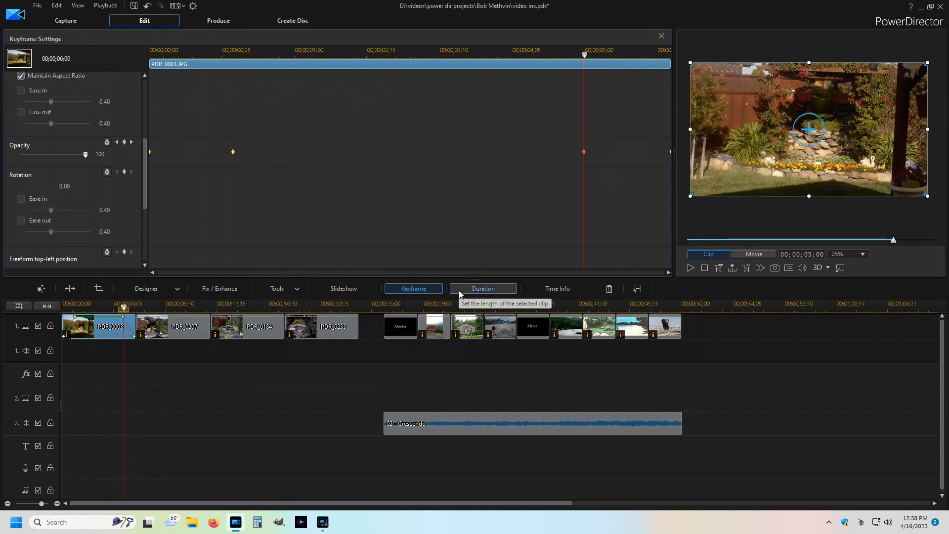
{"action": "left_click", "coordinate": [661, 36]}
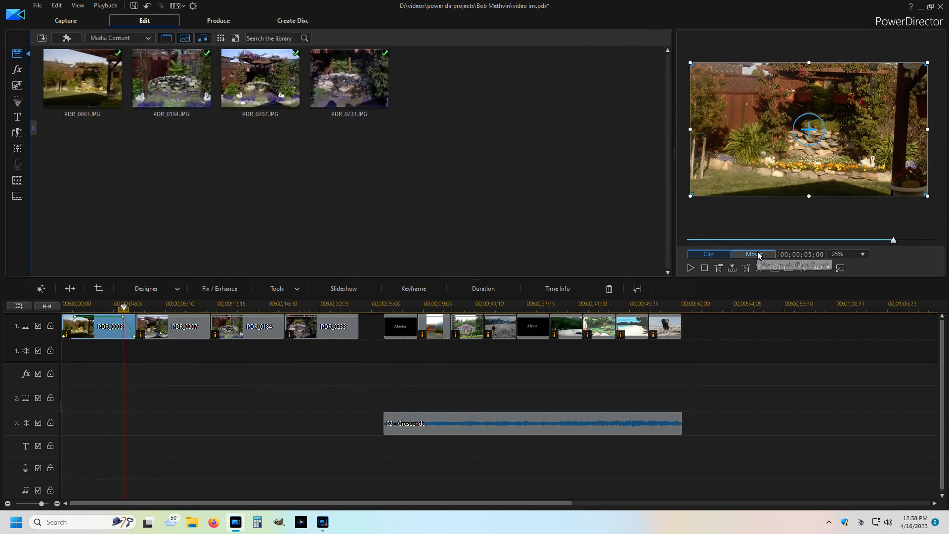
Step: Replay the movie from the start to check the longer fades, pausing during the second photo
{"action": "left_click", "coordinate": [743, 260]}
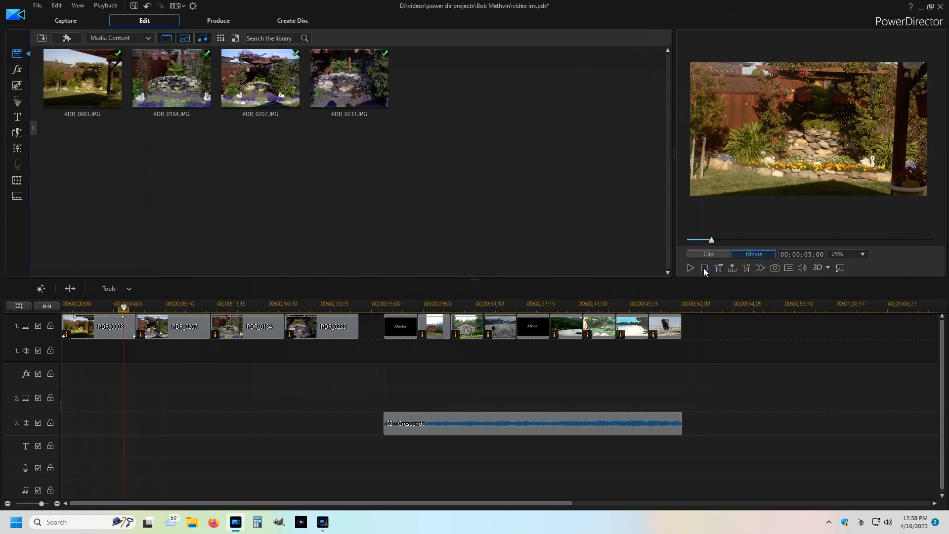
{"action": "left_click", "coordinate": [704, 268]}
{"action": "left_click", "coordinate": [692, 270]}
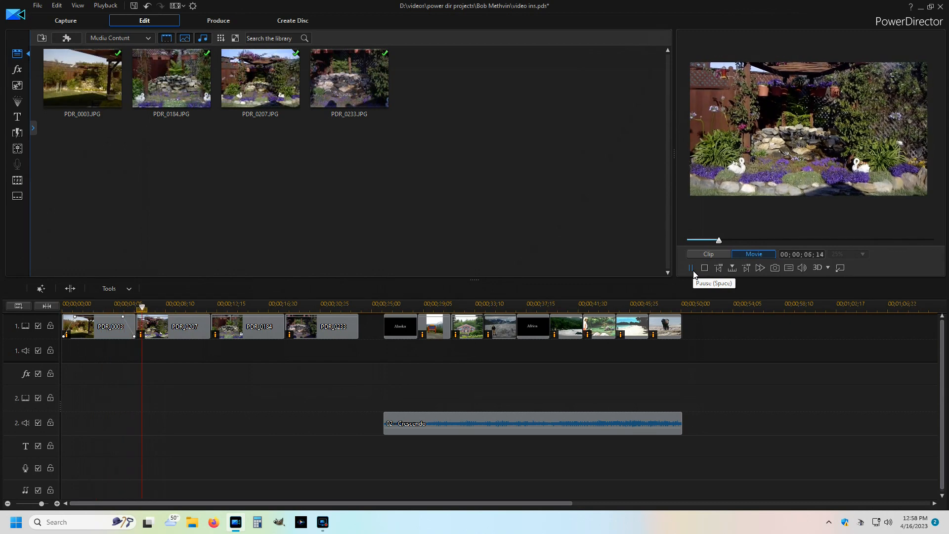
{"action": "left_click", "coordinate": [692, 268]}
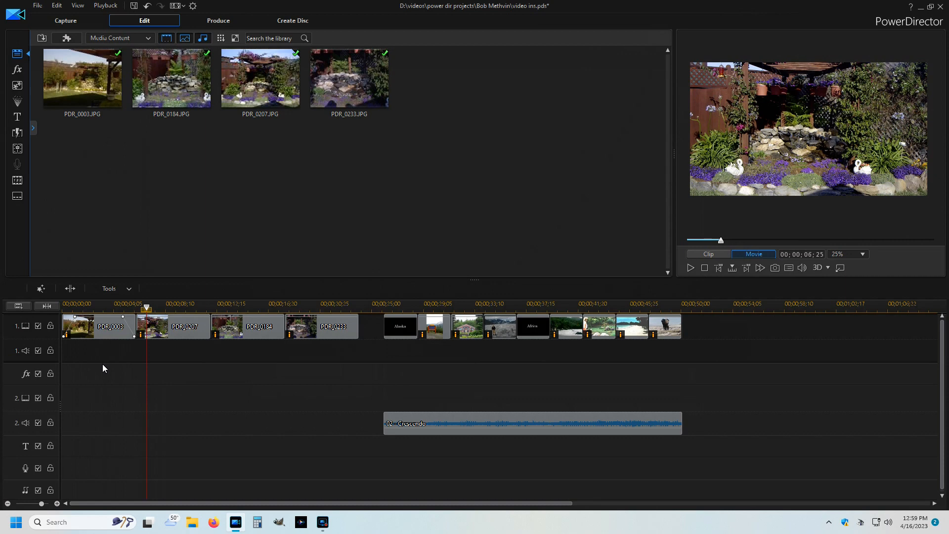
Step: Play the movie from 00;00;25;24 to review the Alaska and Africa photo sequence, and return to the start of the timeline
{"action": "left_click", "coordinate": [374, 307]}
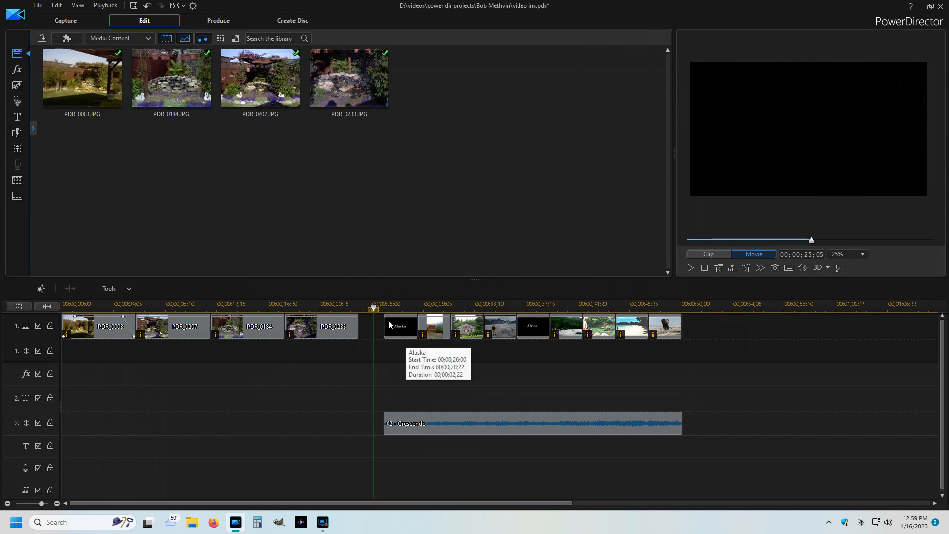
{"action": "left_click", "coordinate": [376, 309]}
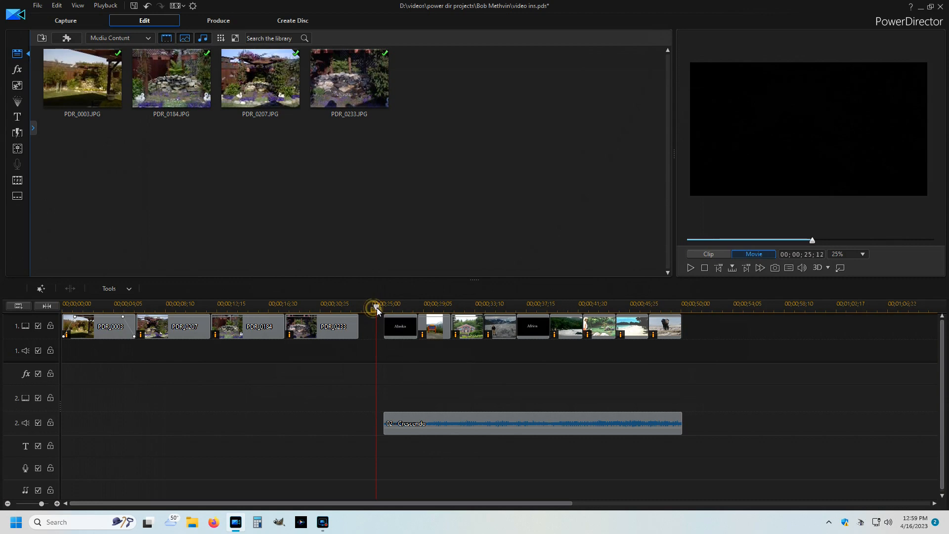
{"action": "left_click_drag", "start_coordinate": [379, 308], "coordinate": [381, 308]}
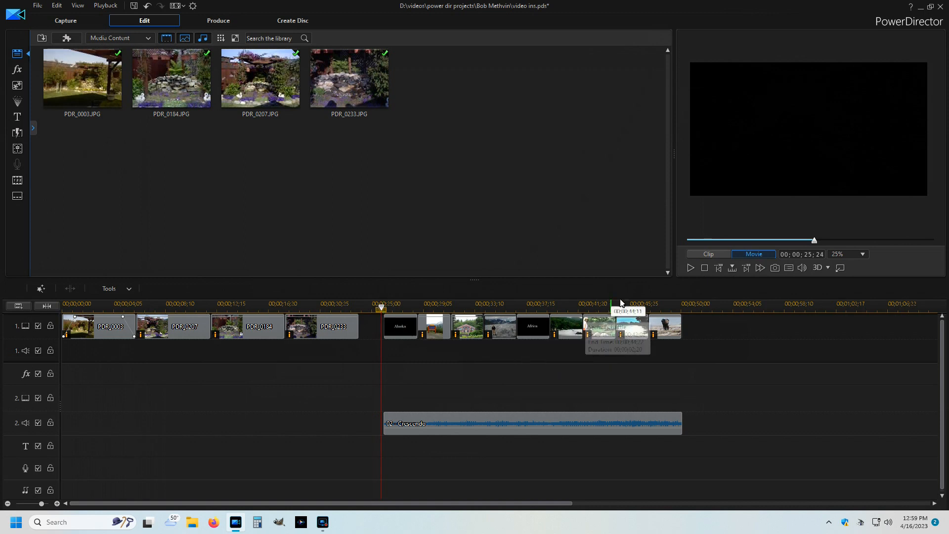
{"action": "left_click", "coordinate": [691, 268]}
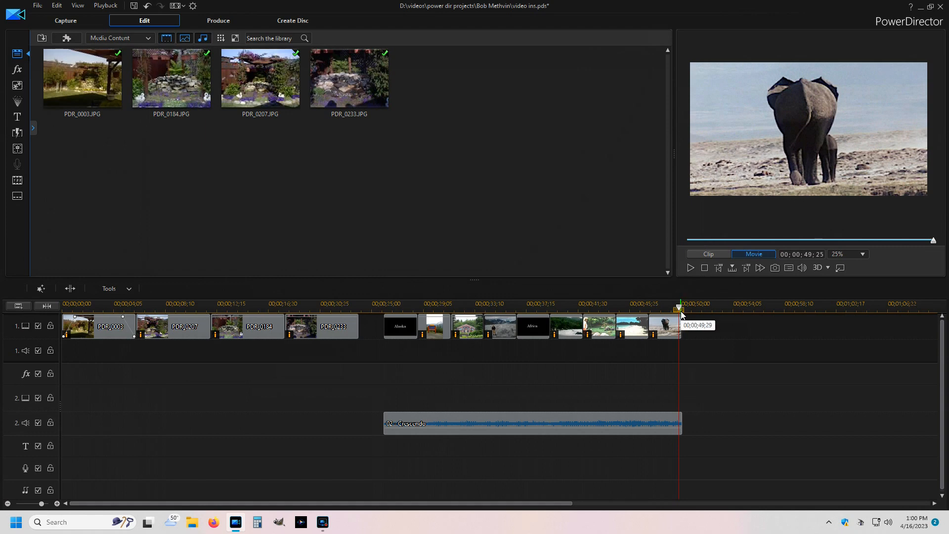
{"action": "left_click_drag", "start_coordinate": [679, 310], "coordinate": [49, 297]}
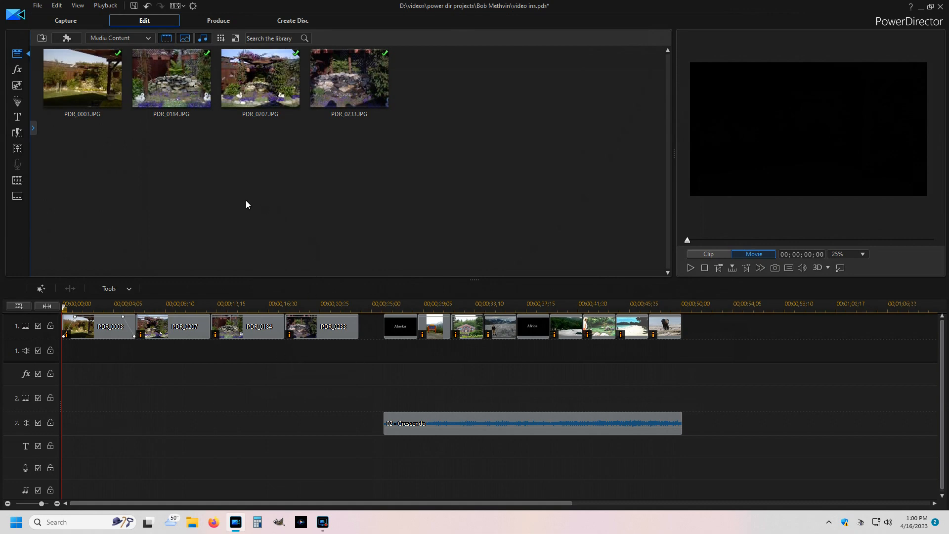
{"action": "left_click_drag", "start_coordinate": [170, 347], "coordinate": [742, 480]}
{"action": "left_click_drag", "start_coordinate": [128, 433], "coordinate": [782, 424]}
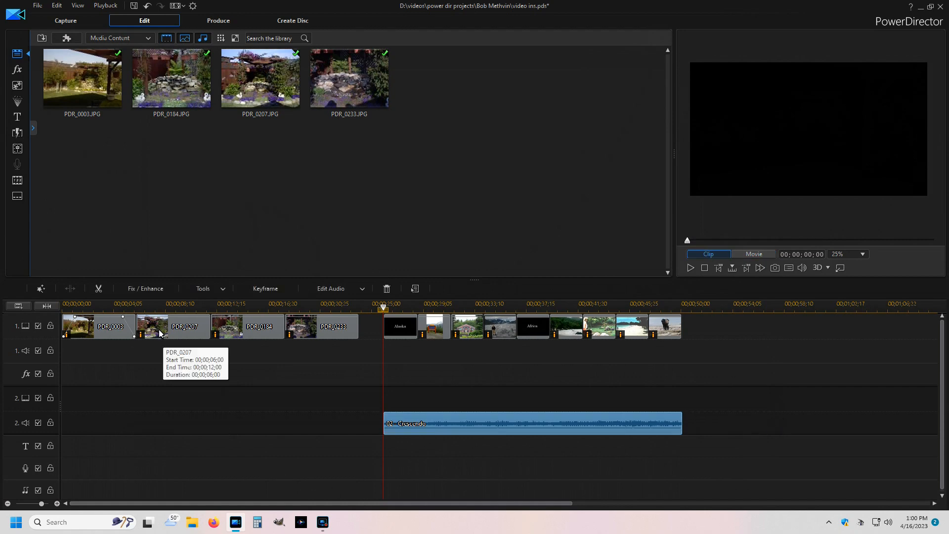
{"action": "left_click", "coordinate": [142, 323]}
{"action": "left_click_drag", "start_coordinate": [142, 324], "coordinate": [162, 343]}
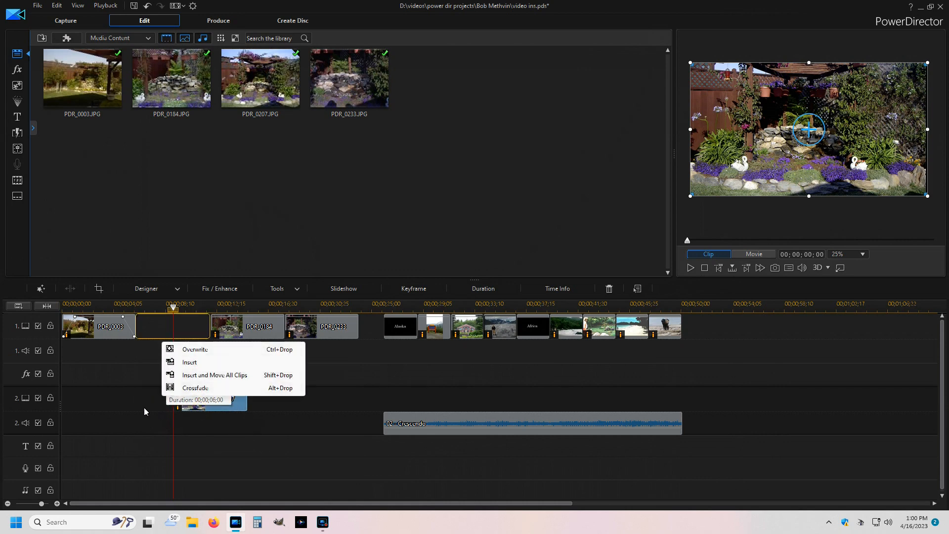
{"action": "left_click", "coordinate": [143, 409]}
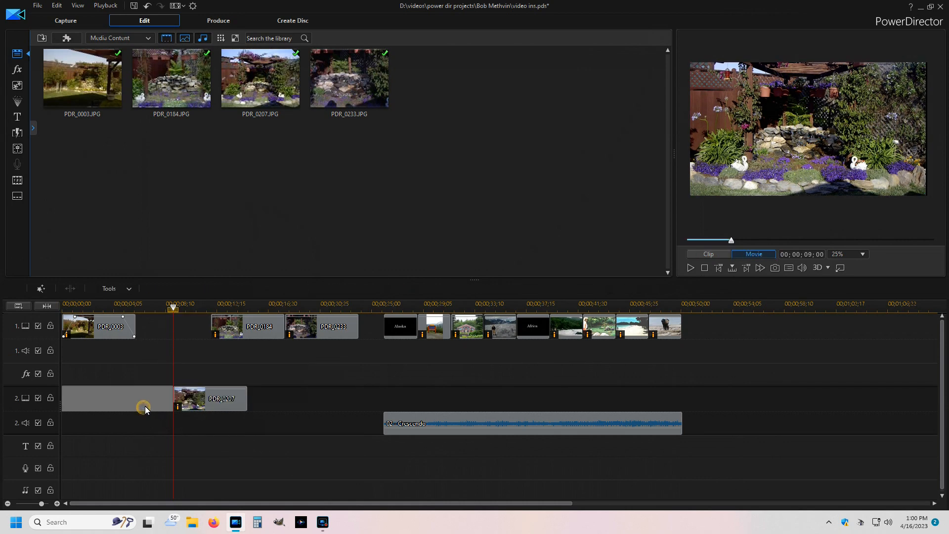
{"action": "left_click_drag", "start_coordinate": [203, 416], "coordinate": [177, 352]}
{"action": "left_click", "coordinate": [208, 445]}
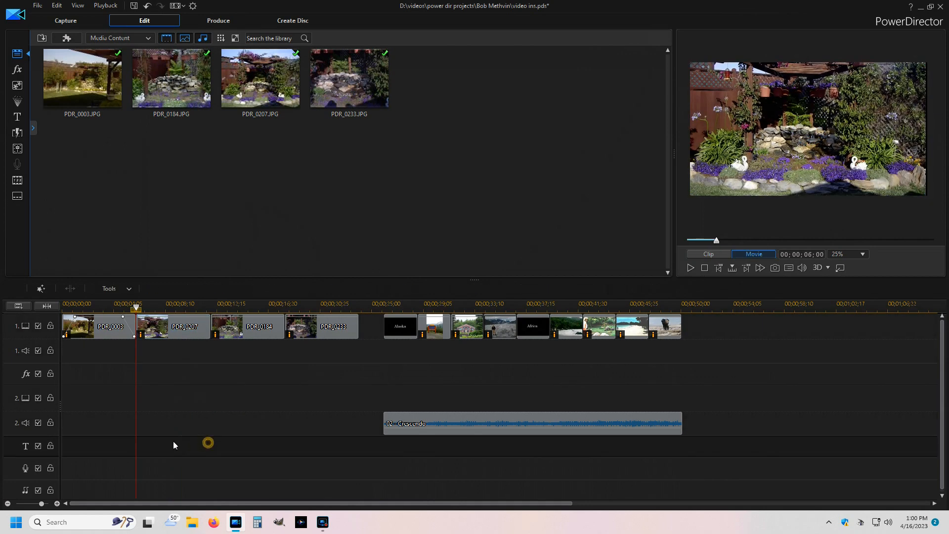
Step: Shift all clips after PDR_0003 later so PDR_0207 starts at about 00;00;21;23, and lengthen PDR_0003 to about 12 seconds
{"action": "left_click_drag", "start_coordinate": [167, 474], "coordinate": [715, 319]}
{"action": "left_click_drag", "start_coordinate": [193, 330], "coordinate": [383, 349]}
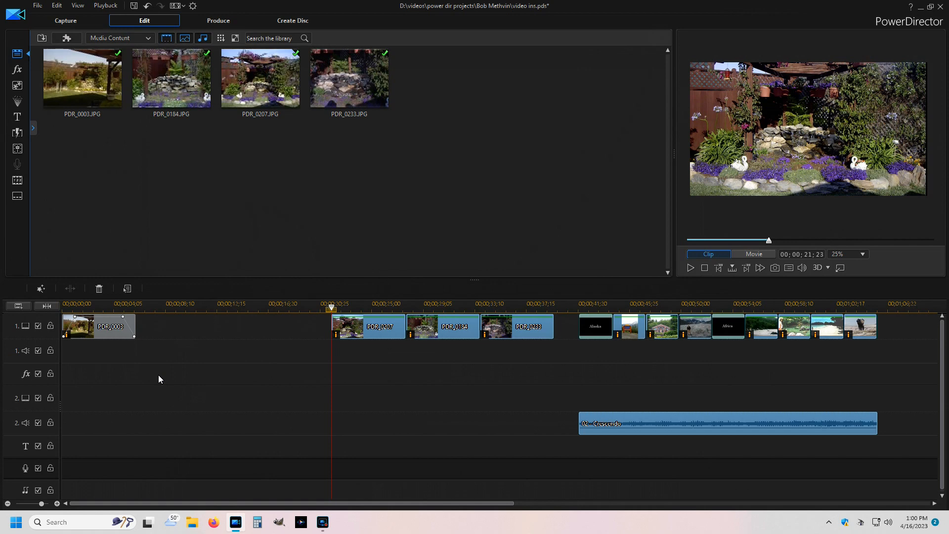
{"action": "left_click", "coordinate": [132, 332]}
{"action": "left_click_drag", "start_coordinate": [134, 331], "coordinate": [209, 328]}
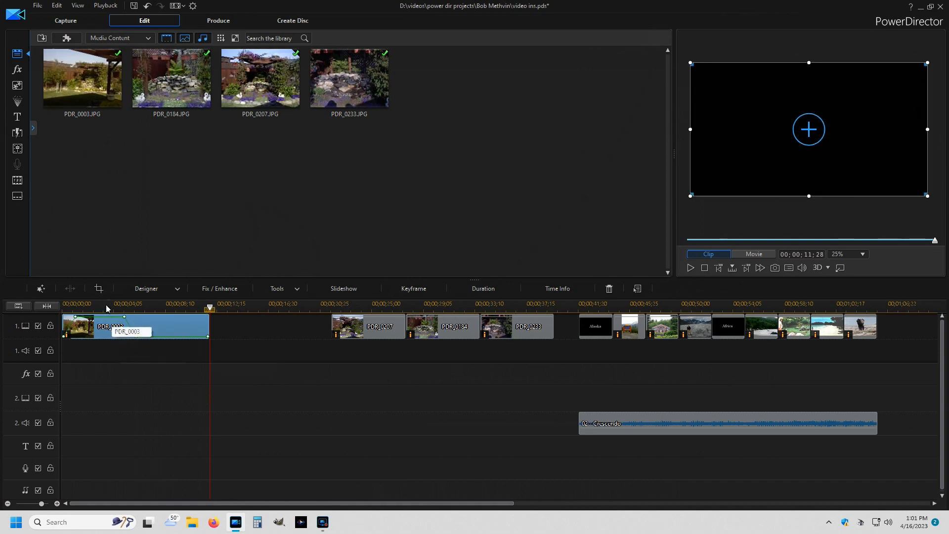
Step: Find the Default title among all title templates and place it on video track 2, starting about 2 seconds into PDR_0003
{"action": "left_click", "coordinate": [17, 117]}
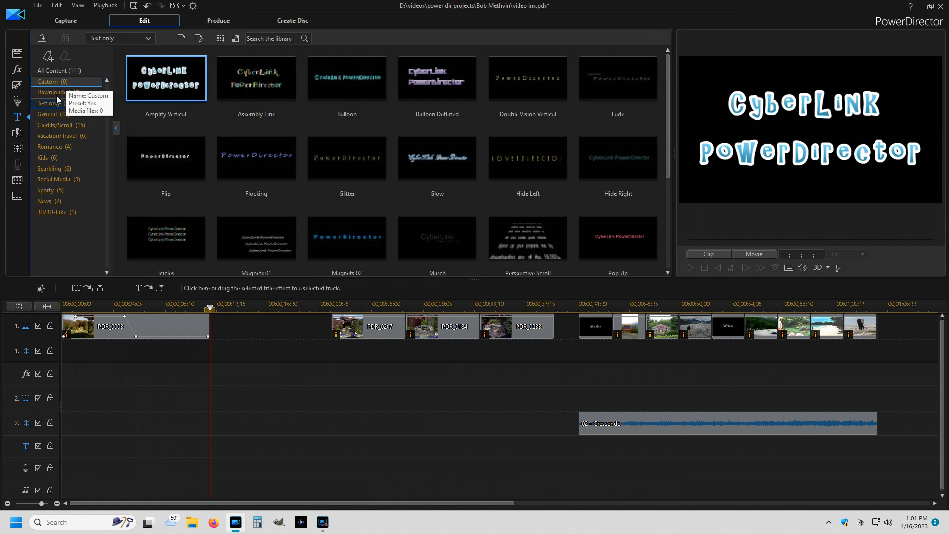
{"action": "left_click", "coordinate": [56, 113]}
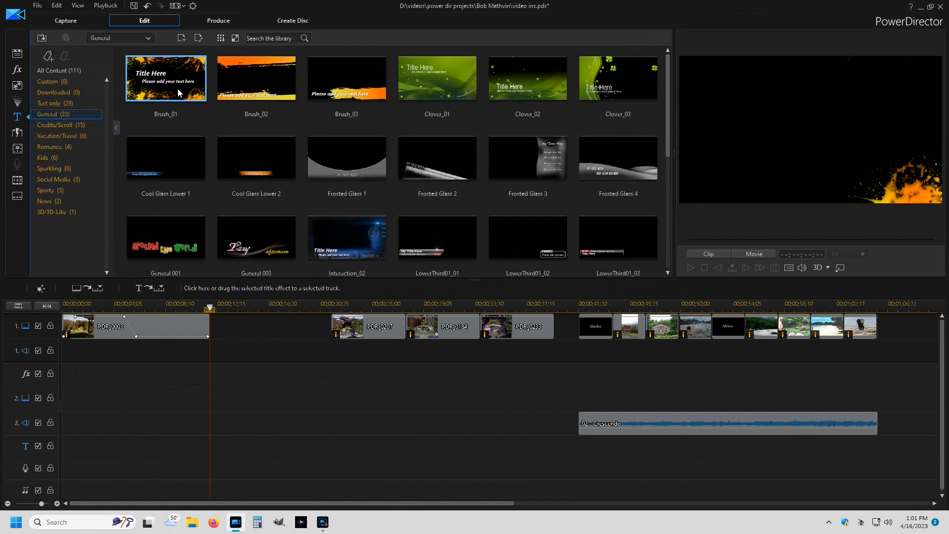
{"action": "left_click", "coordinate": [61, 104]}
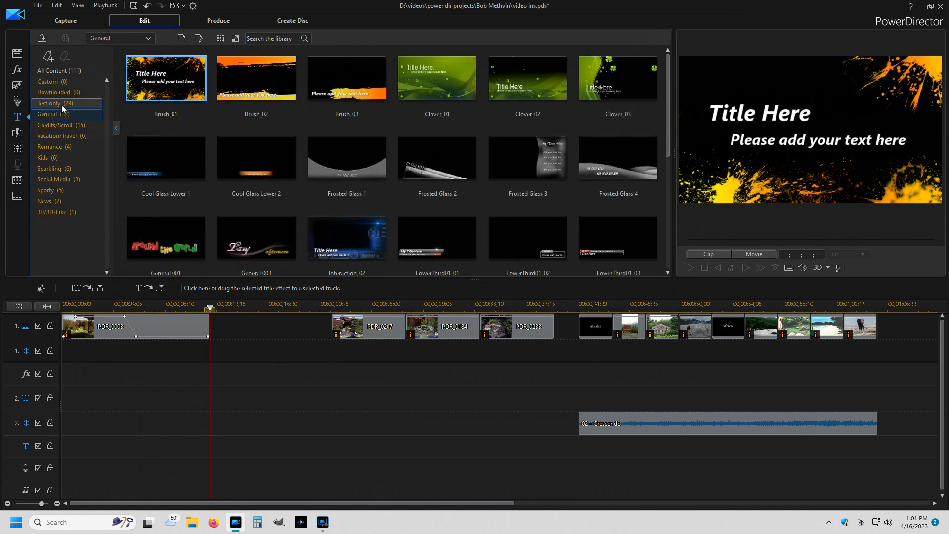
{"action": "left_click", "coordinate": [58, 92]}
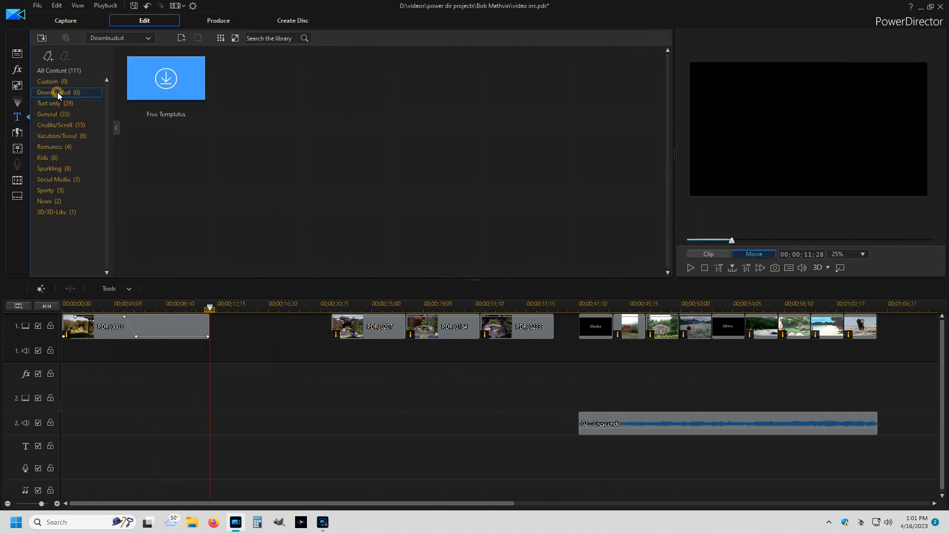
{"action": "left_click", "coordinate": [56, 82]}
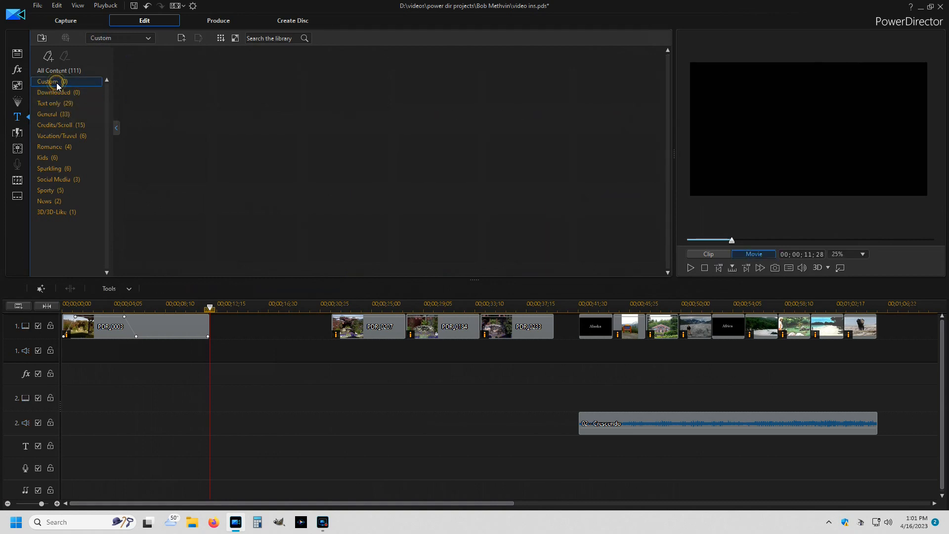
{"action": "left_click", "coordinate": [57, 71]}
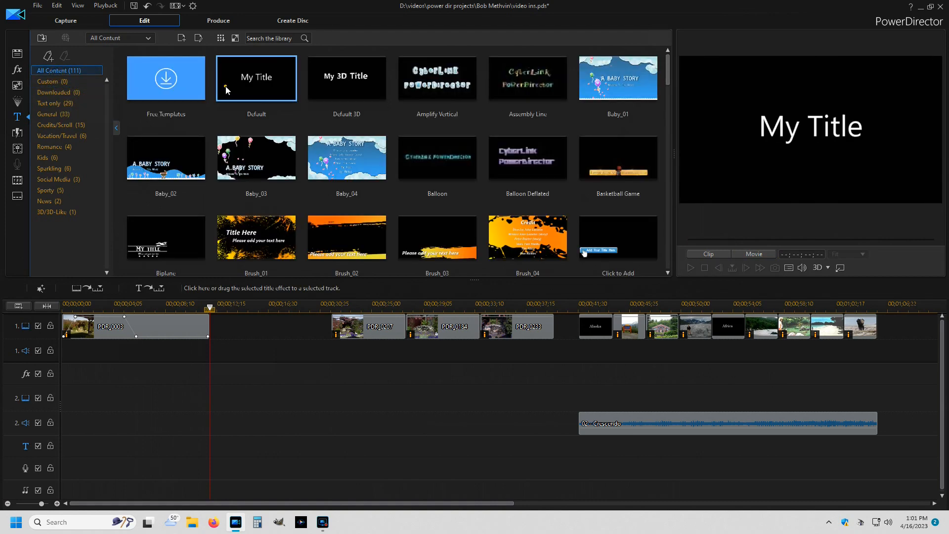
{"action": "left_click_drag", "start_coordinate": [66, 393], "coordinate": [68, 395]}
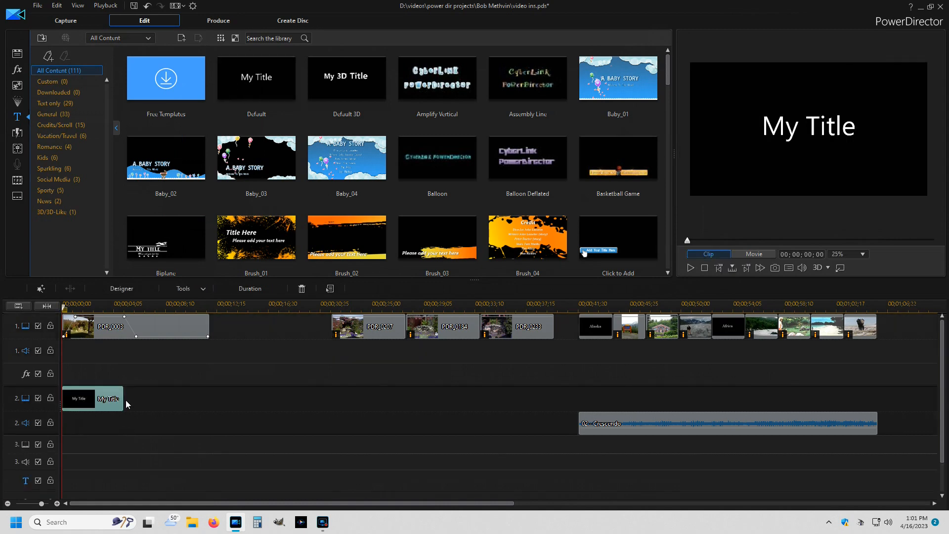
{"action": "left_click_drag", "start_coordinate": [88, 403], "coordinate": [115, 408]}
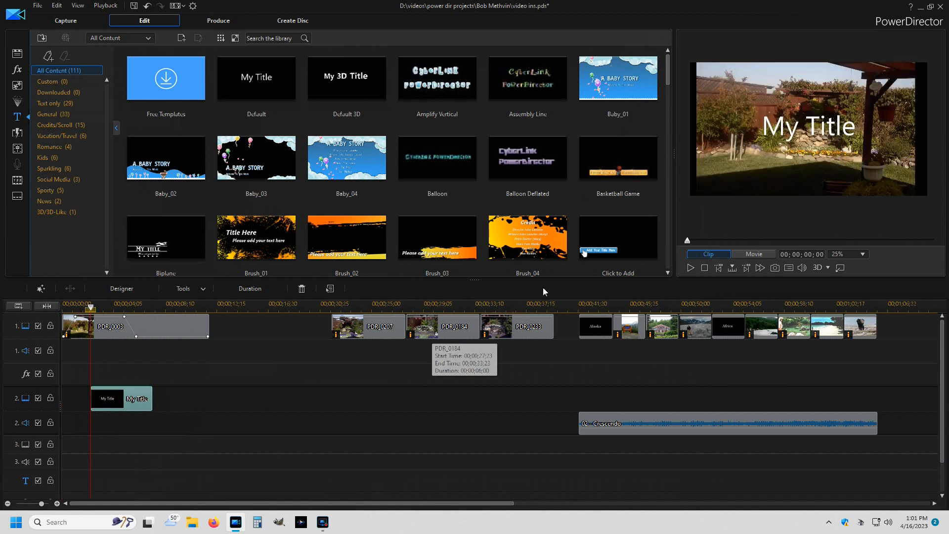
Step: Play the movie from the start to check the title over the first photo, pausing at about 00;00;04;25
{"action": "left_click", "coordinate": [690, 267]}
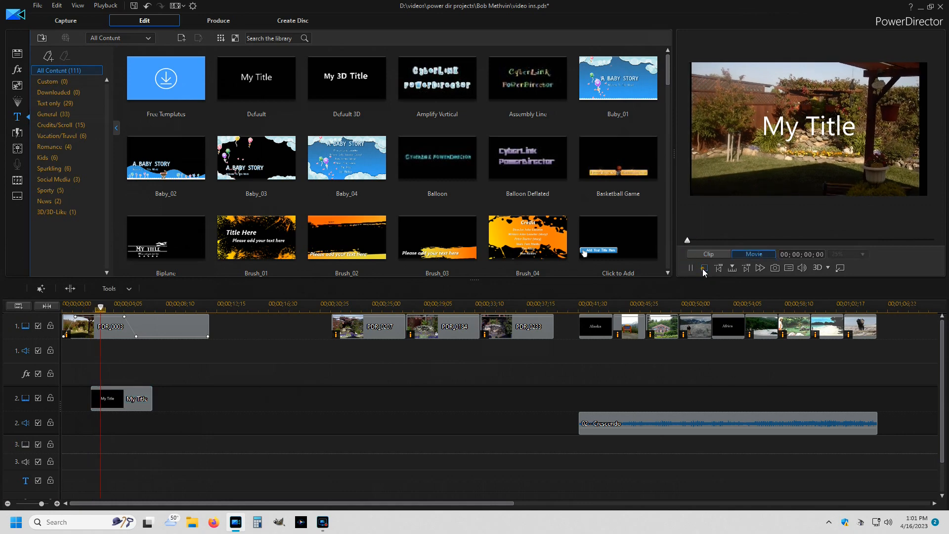
{"action": "left_click", "coordinate": [704, 268]}
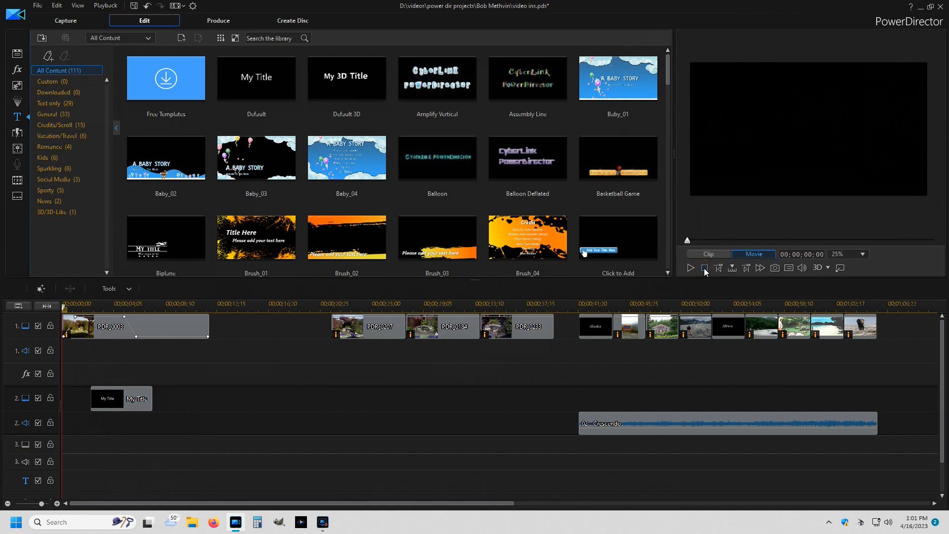
{"action": "left_click", "coordinate": [688, 268]}
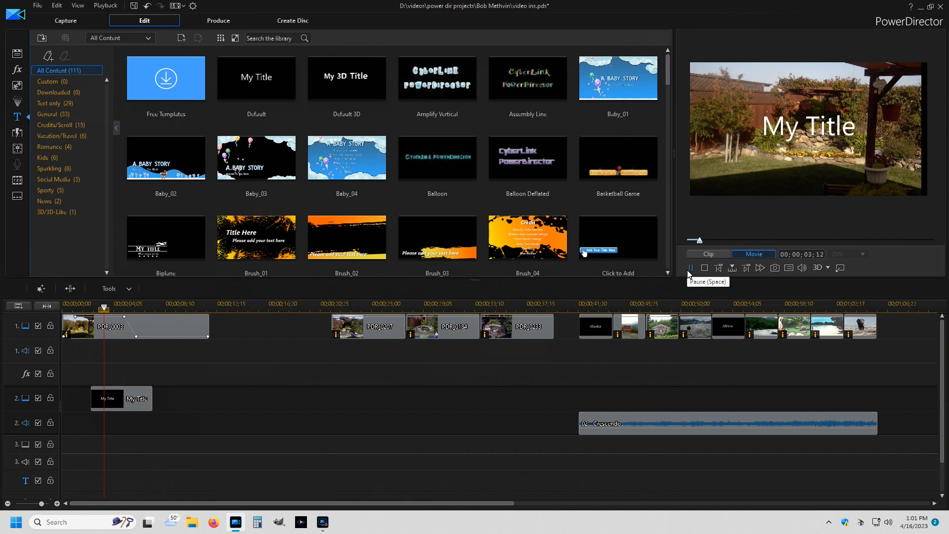
{"action": "left_click", "coordinate": [688, 269]}
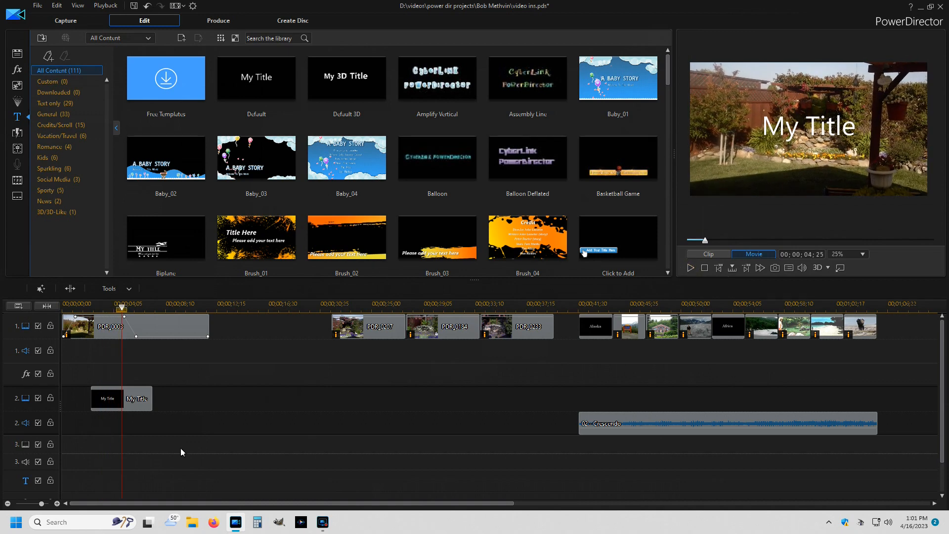
Step: Open the title in Title Designer and replace its text with the owner's first name in possessive form and "Waterfall" on two lines
{"action": "double_click", "coordinate": [125, 402]}
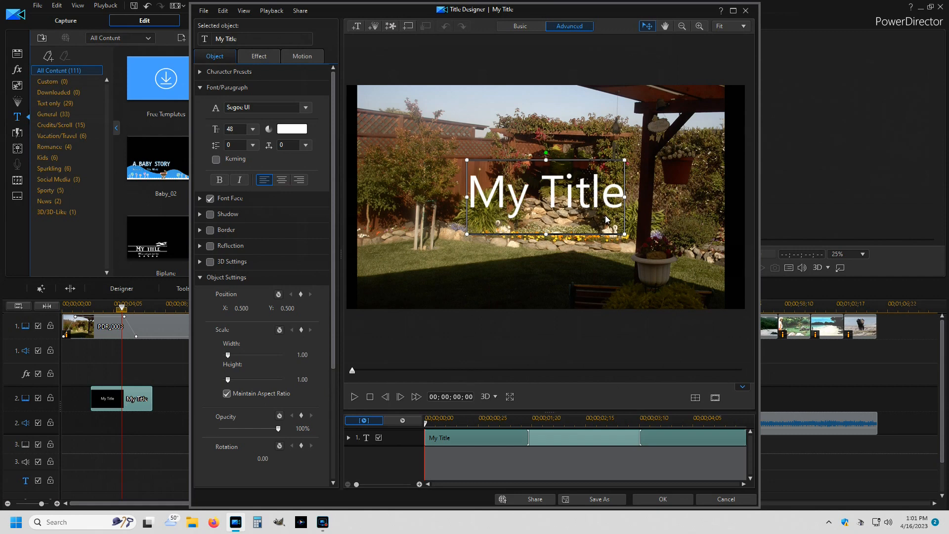
{"action": "left_click_drag", "start_coordinate": [623, 214], "coordinate": [469, 218]}
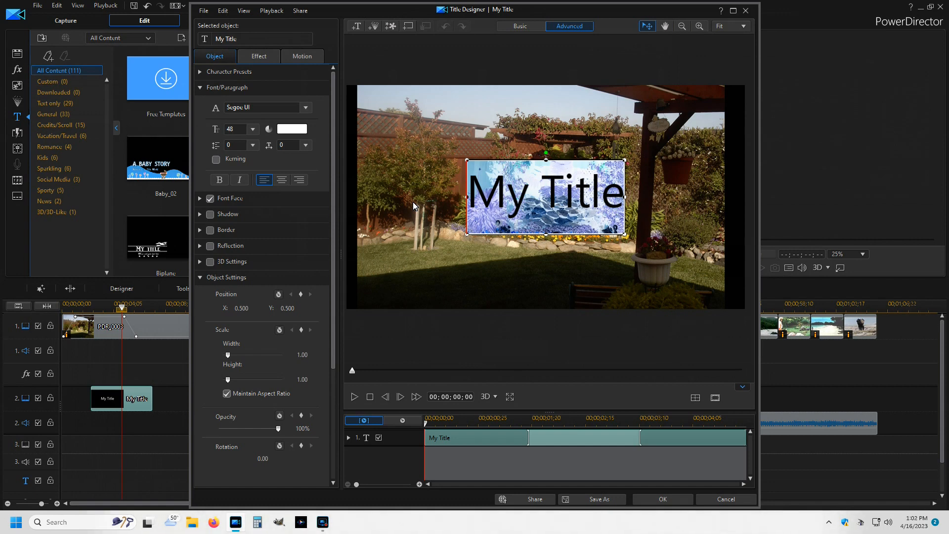
{"action": "type", "text": "Dav"}
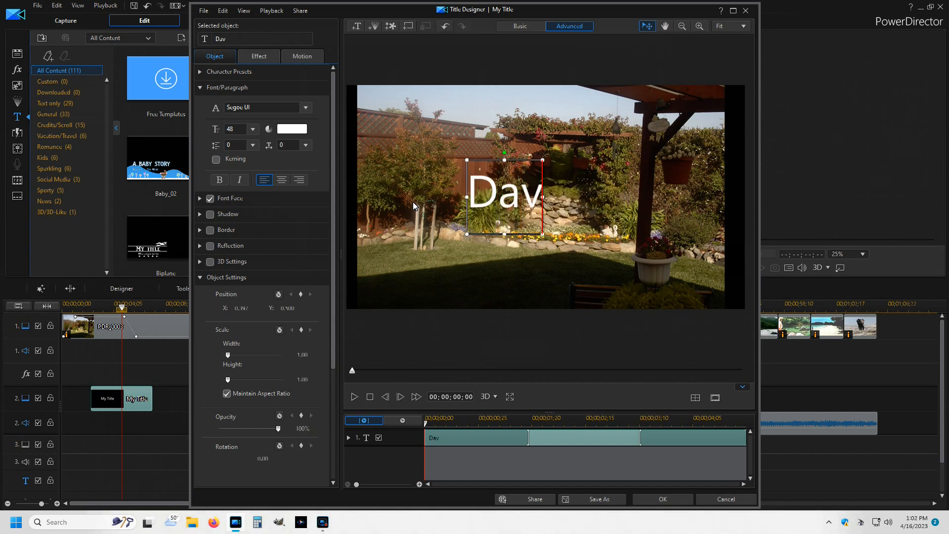
{"action": "type", "text": "es"}
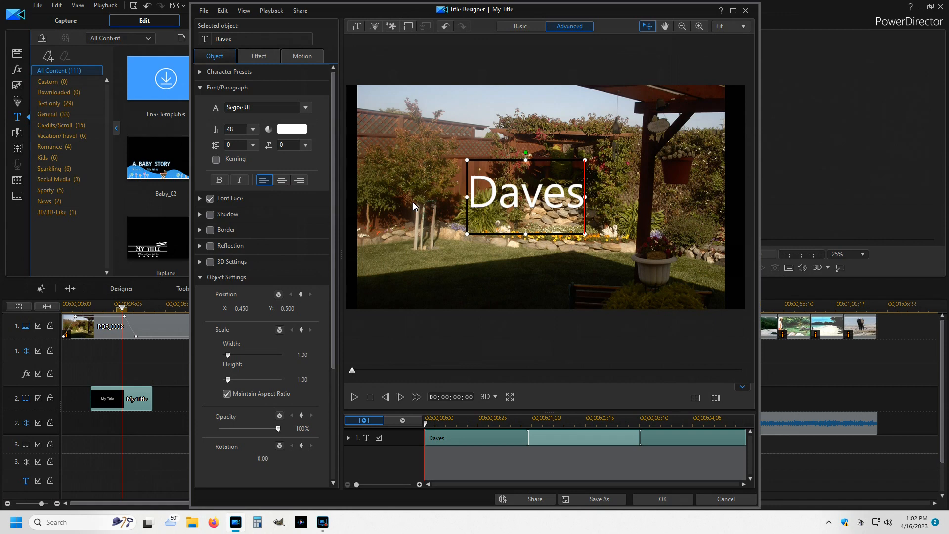
{"action": "key", "text": "Return"}
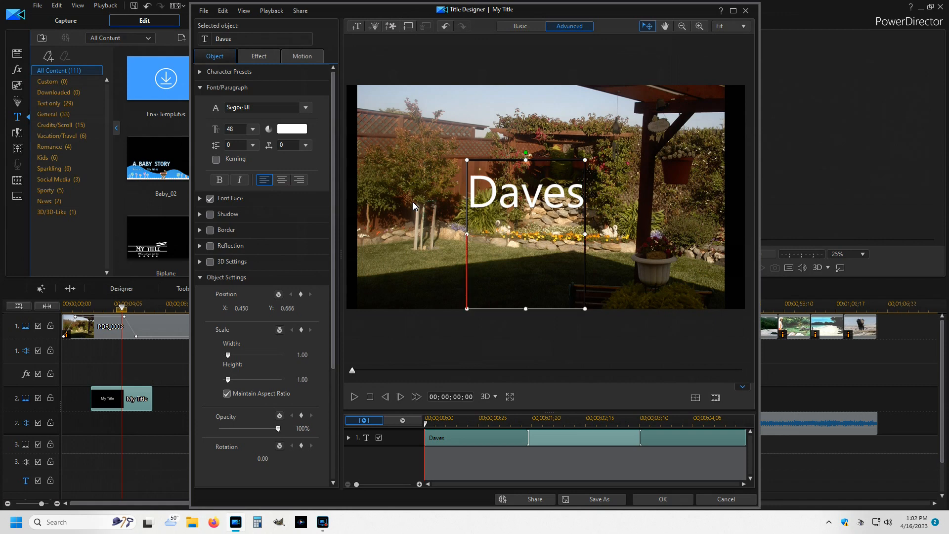
{"action": "type", "text": "W"}
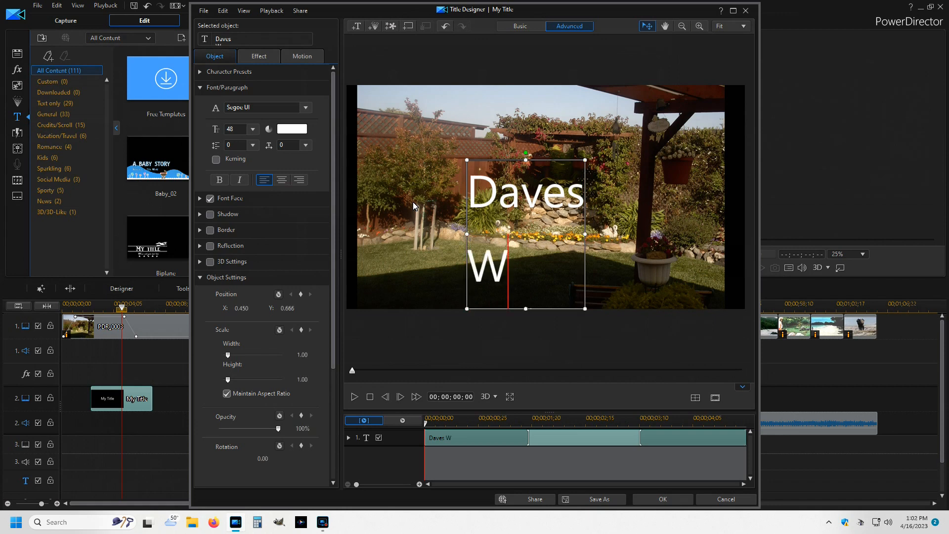
{"action": "type", "text": "ater"}
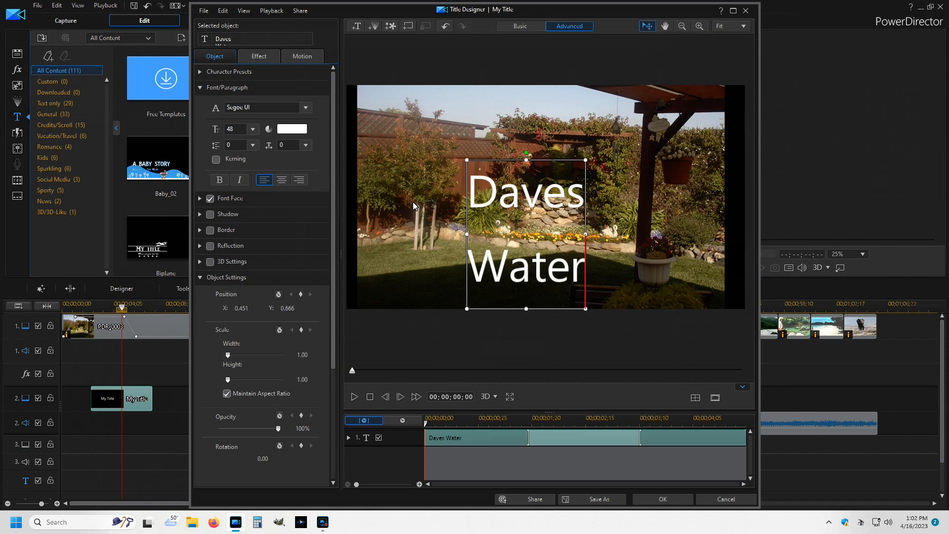
{"action": "type", "text": "fa"}
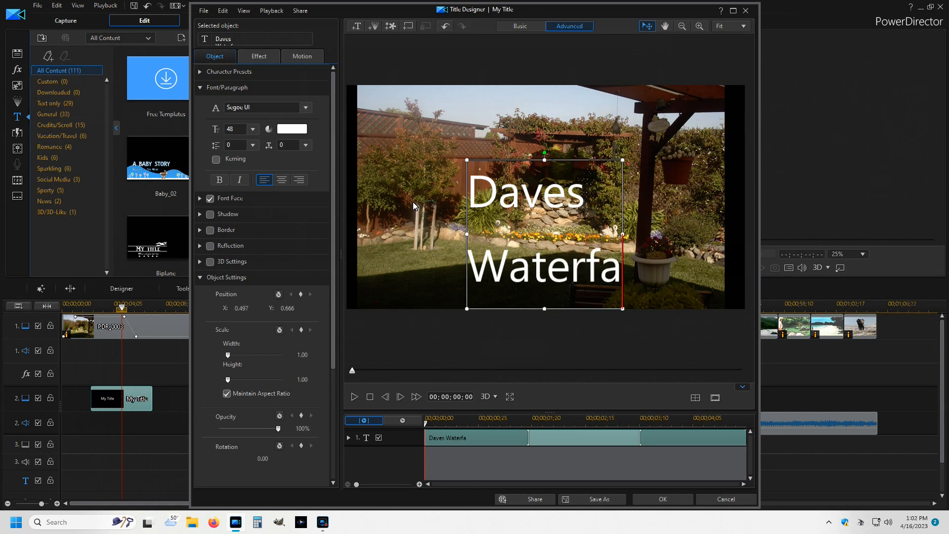
{"action": "type", "text": "ll"}
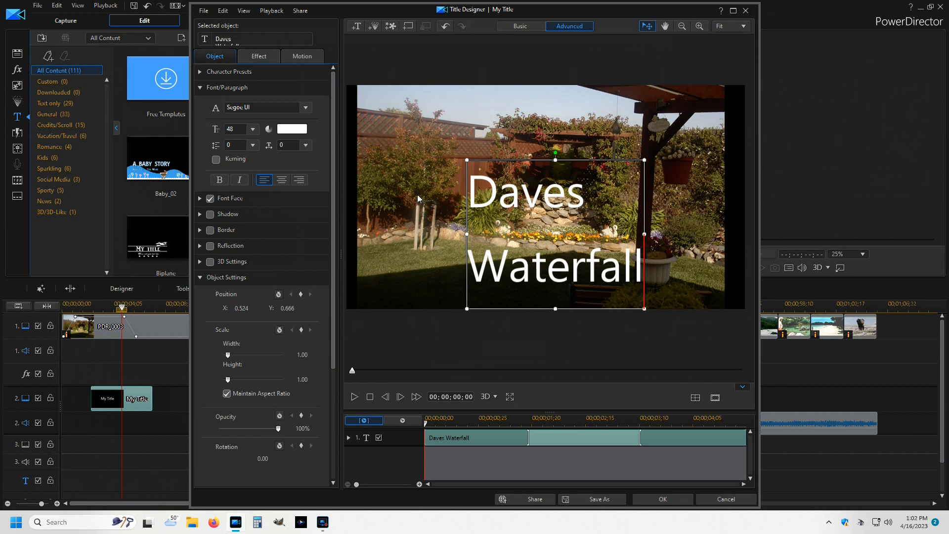
{"action": "left_click", "coordinate": [383, 226]}
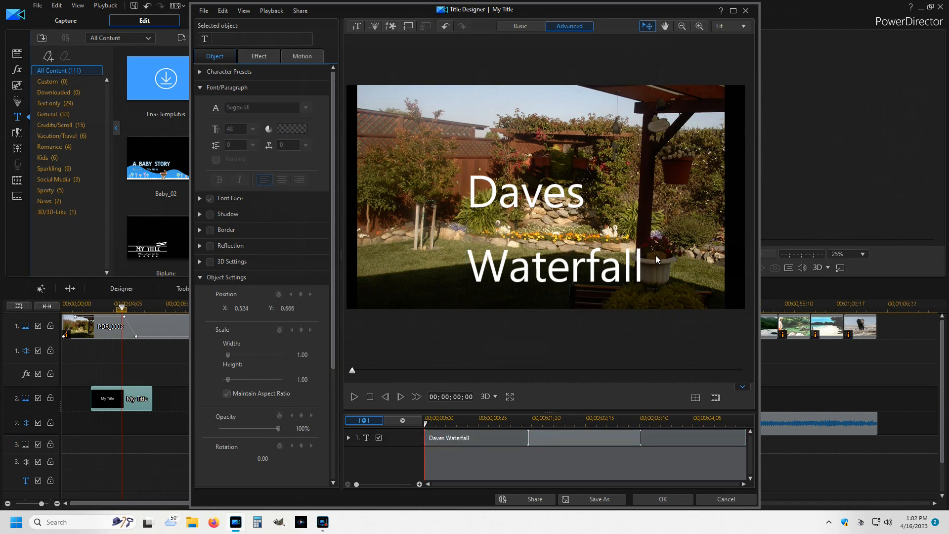
Step: Centre-align both lines of the title text and move the text block to about X 0.466, Y 0.527
{"action": "left_click", "coordinate": [640, 269]}
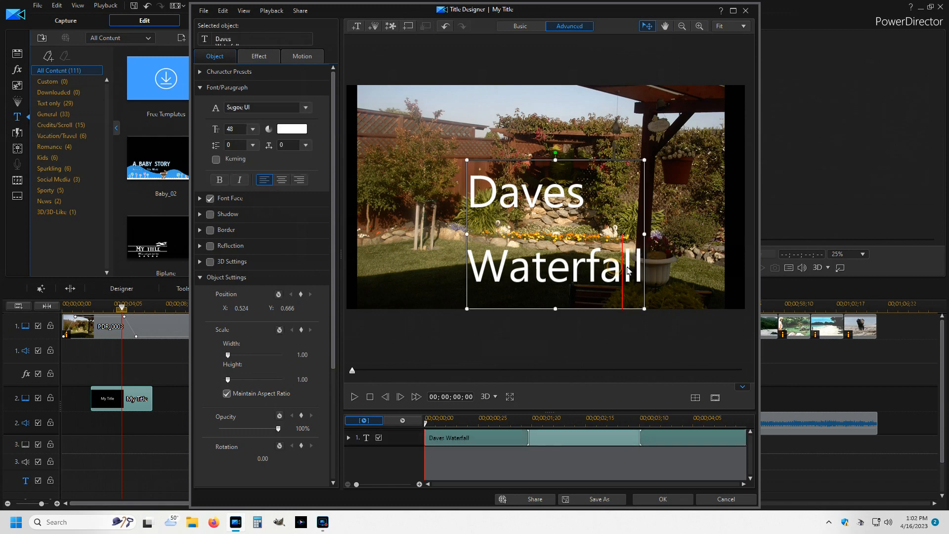
{"action": "left_click_drag", "start_coordinate": [644, 272], "coordinate": [484, 215]}
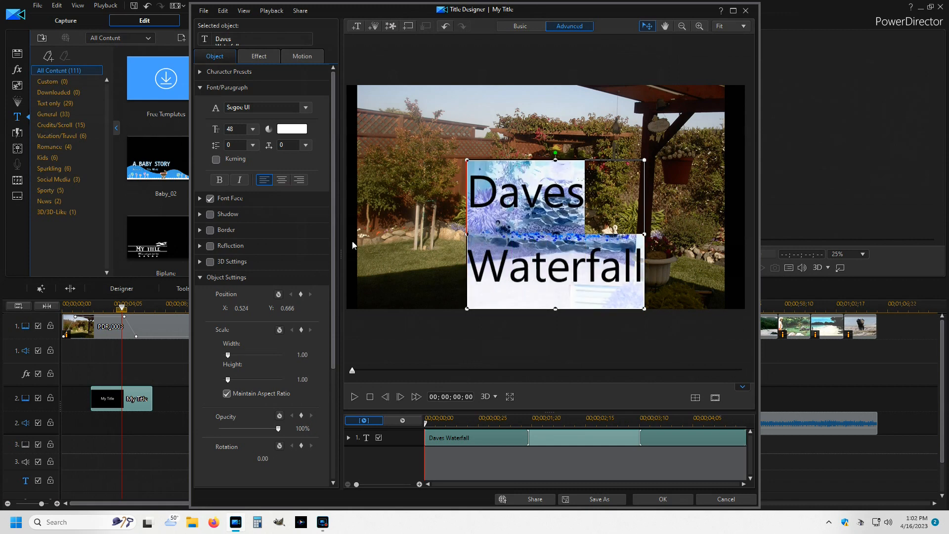
{"action": "left_click", "coordinate": [282, 180]}
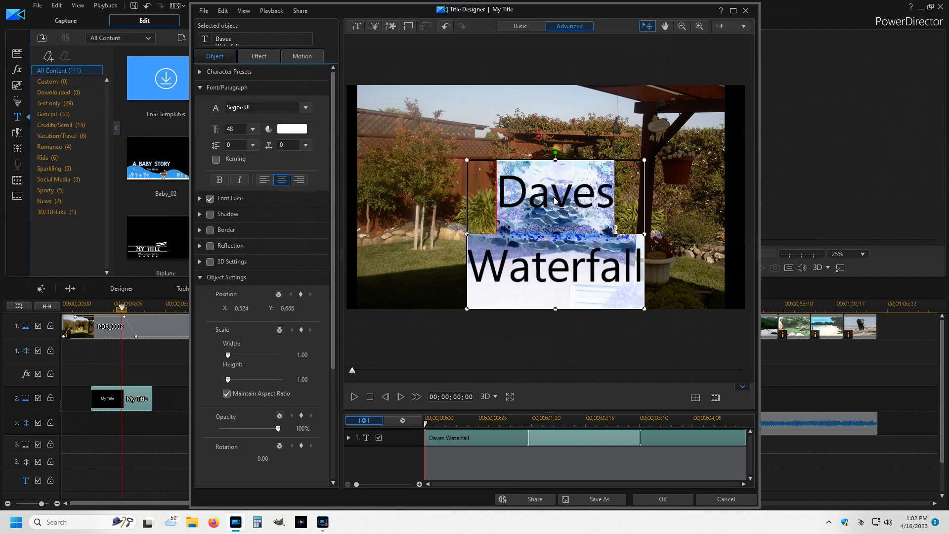
{"action": "left_click", "coordinate": [522, 154]}
{"action": "left_click_drag", "start_coordinate": [511, 154], "coordinate": [510, 130]}
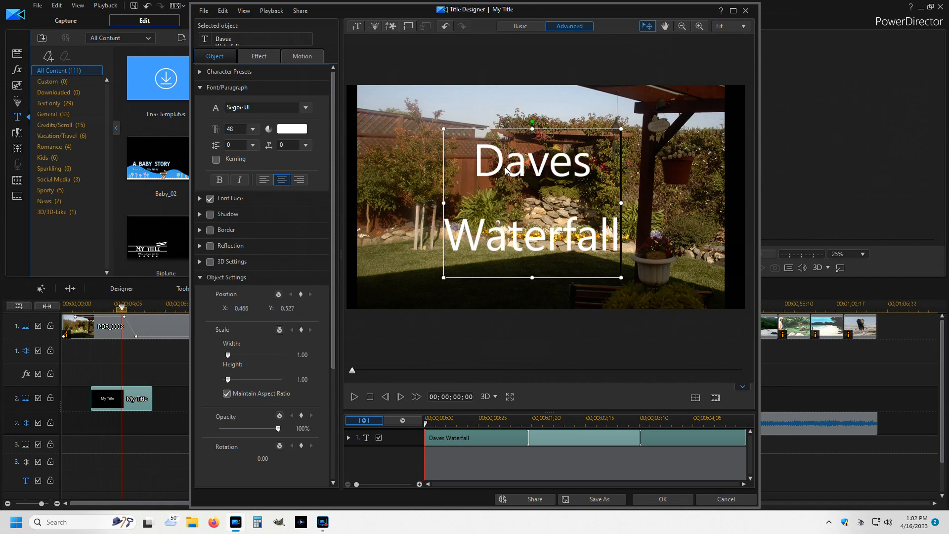
Step: Set the title's font to Century at size 22, move it to about X 0.476, Y 0.463, and apply the changes
{"action": "left_click", "coordinate": [306, 108]}
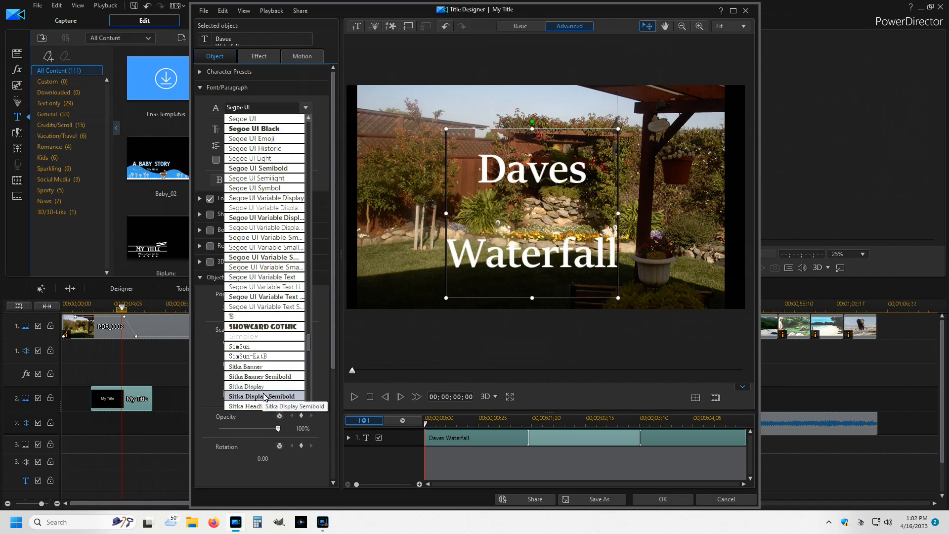
{"action": "left_click_drag", "start_coordinate": [304, 345], "coordinate": [298, 211]}
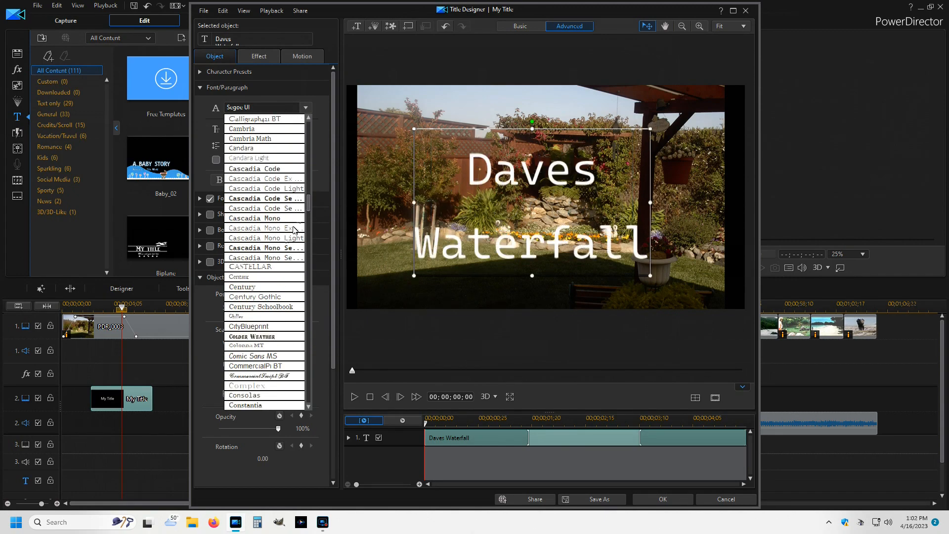
{"action": "left_click", "coordinate": [245, 288]}
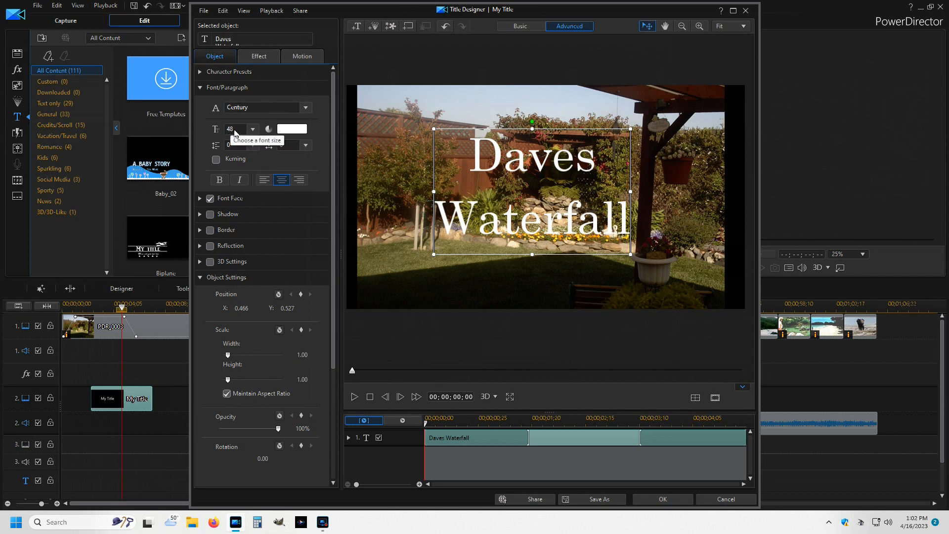
{"action": "left_click", "coordinate": [252, 130]}
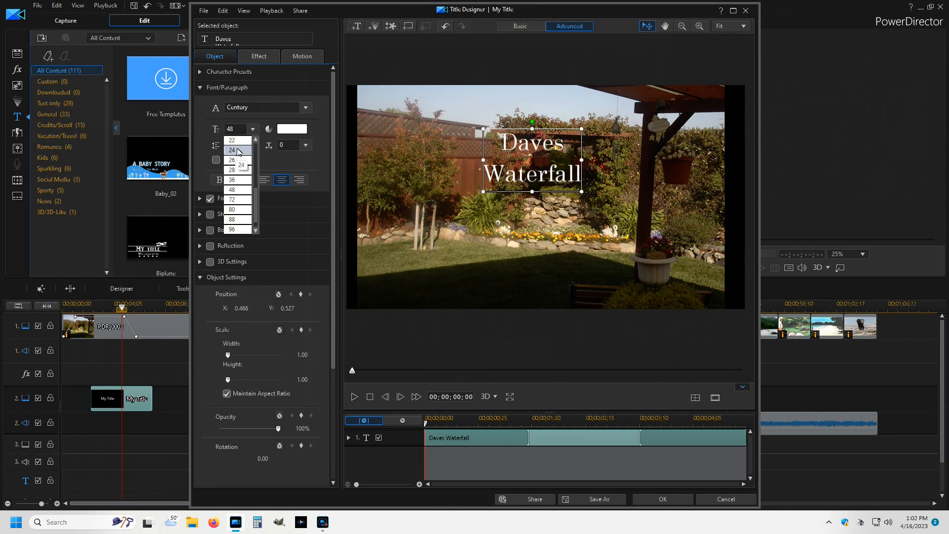
{"action": "left_click", "coordinate": [241, 142]}
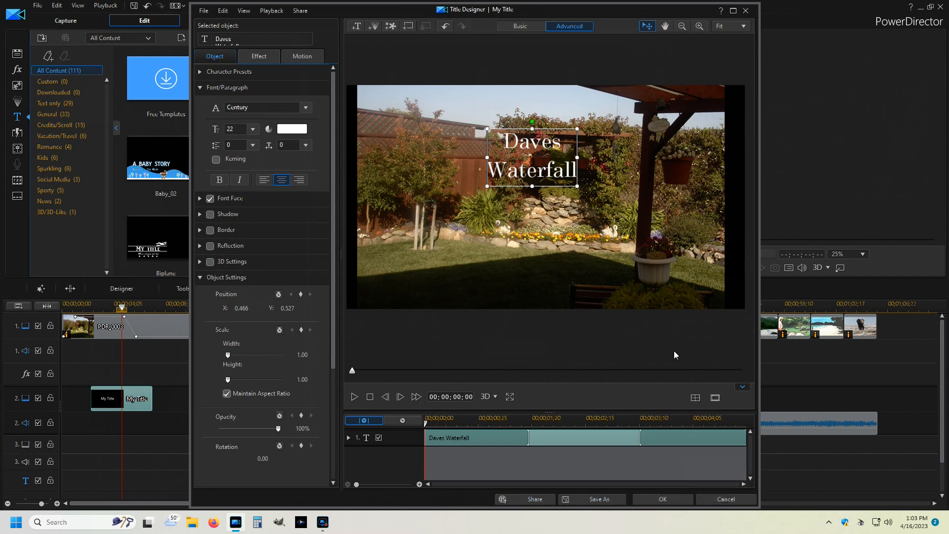
{"action": "left_click_drag", "start_coordinate": [538, 192], "coordinate": [543, 222]}
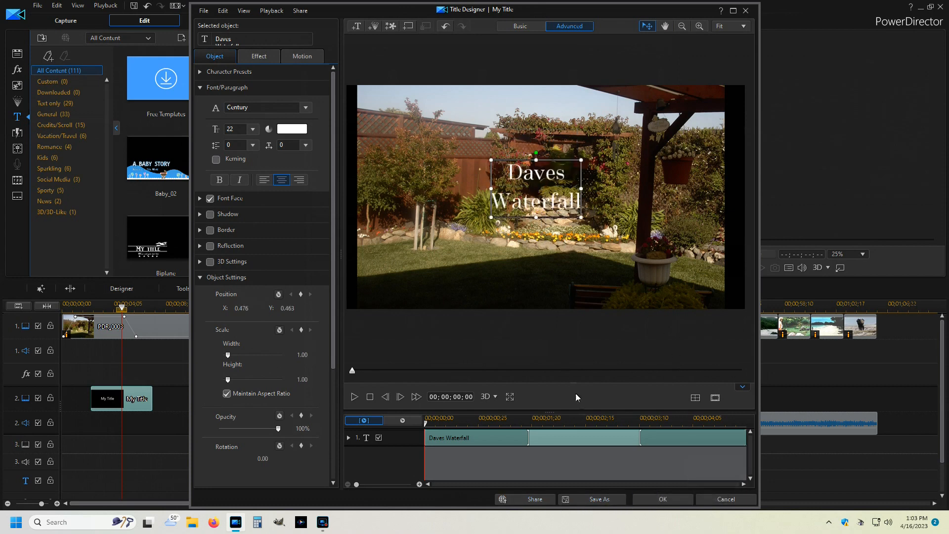
{"action": "left_click", "coordinate": [650, 499]}
Step: Reopen the title in Title Designer, select its text and browse the available starting effects
{"action": "double_click", "coordinate": [118, 402]}
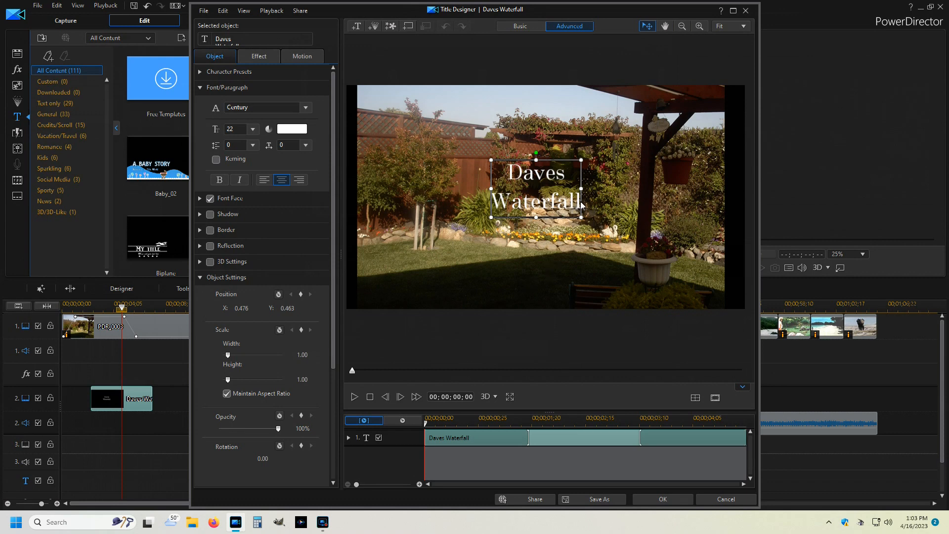
{"action": "left_click_drag", "start_coordinate": [577, 205], "coordinate": [407, 147]}
{"action": "left_click", "coordinate": [262, 58]}
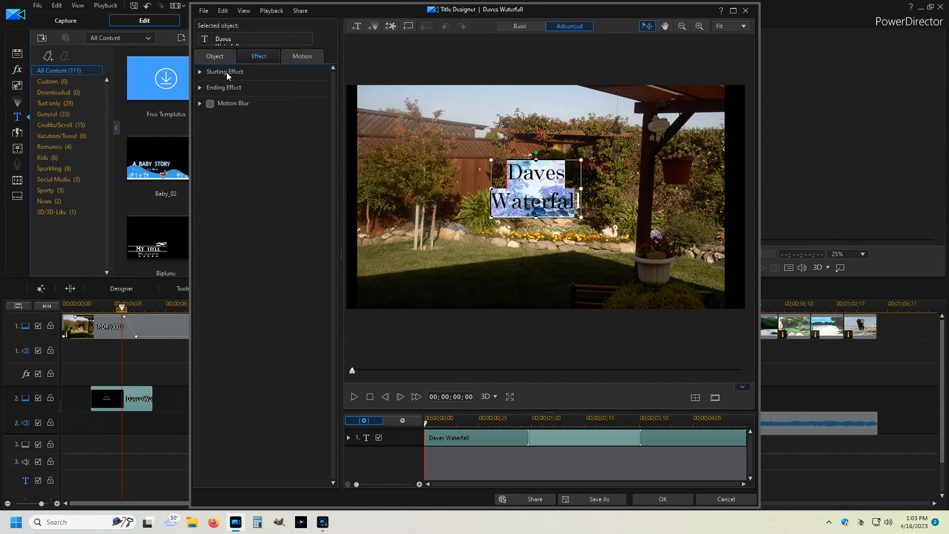
{"action": "left_click", "coordinate": [201, 71]}
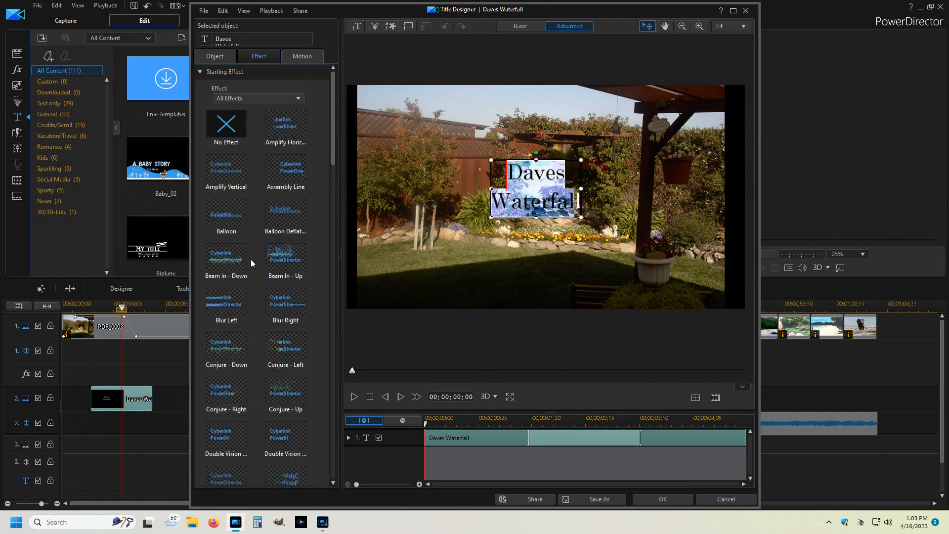
{"action": "scroll", "coordinate": [260, 194], "scroll_direction": "down", "scroll_amount": 1}
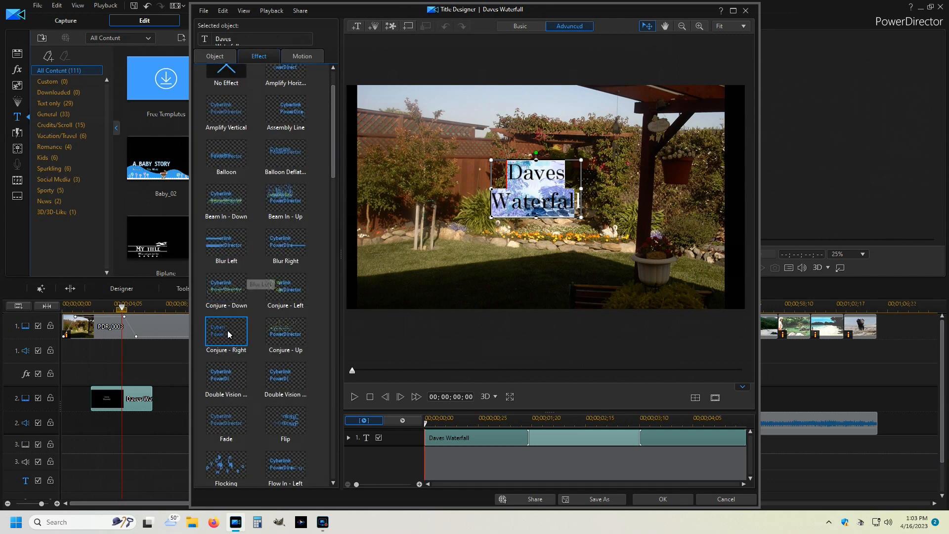
Step: Try the Double Vision Horizontal, Conjure - Down, Beam In - Down, Balloon and Amplify Vertical starting effects on the title
{"action": "left_click", "coordinate": [219, 377]}
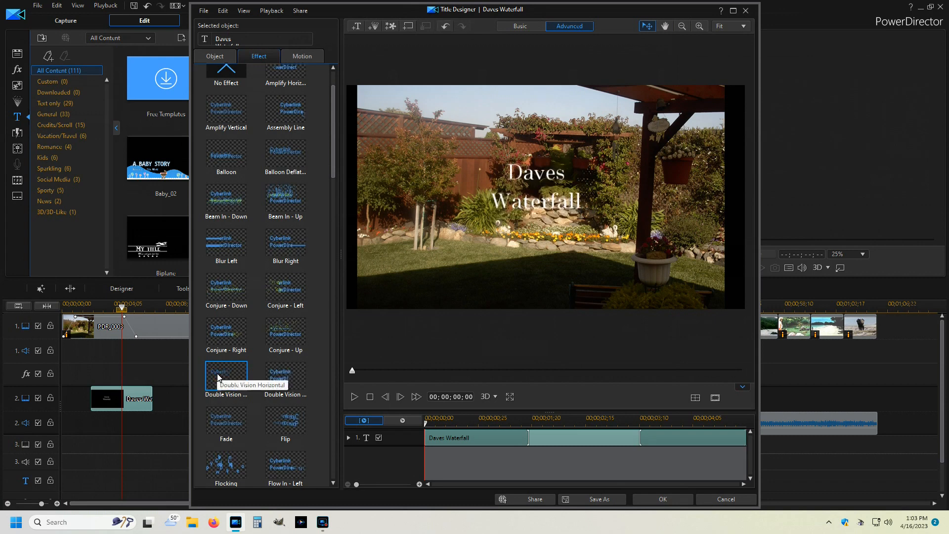
{"action": "left_click", "coordinate": [233, 303]}
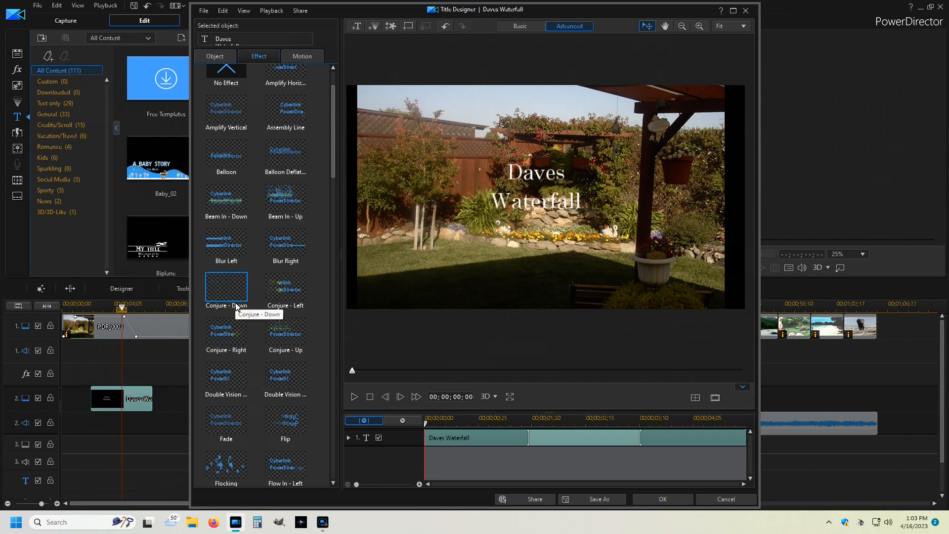
{"action": "left_click", "coordinate": [229, 204]}
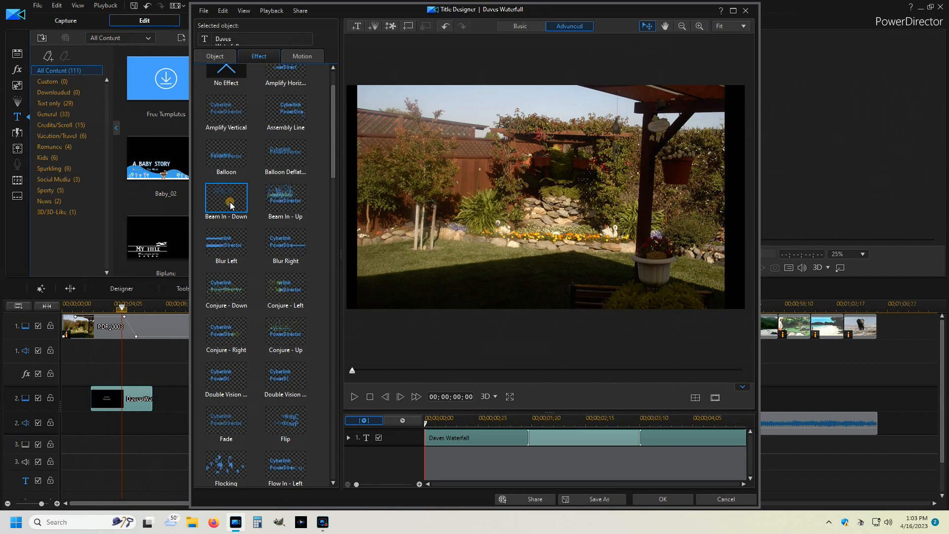
{"action": "left_click", "coordinate": [227, 151]}
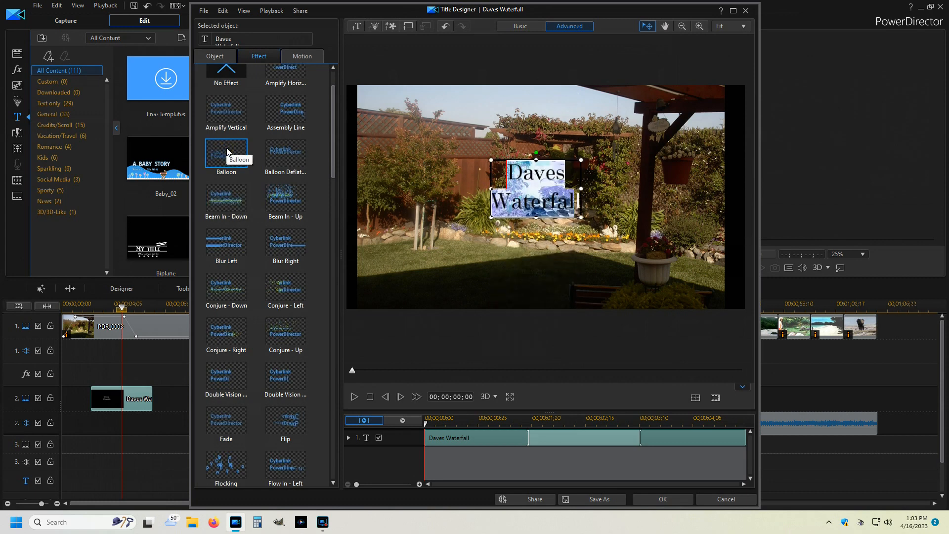
{"action": "left_click", "coordinate": [229, 115]}
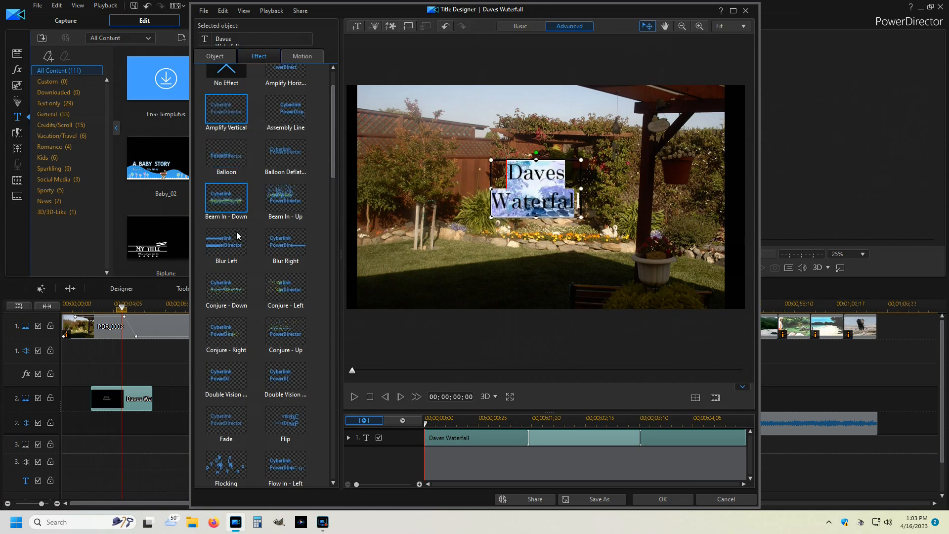
Step: Apply Fade as both the starting effect and the ending effect of the title text
{"action": "left_click", "coordinate": [226, 423]}
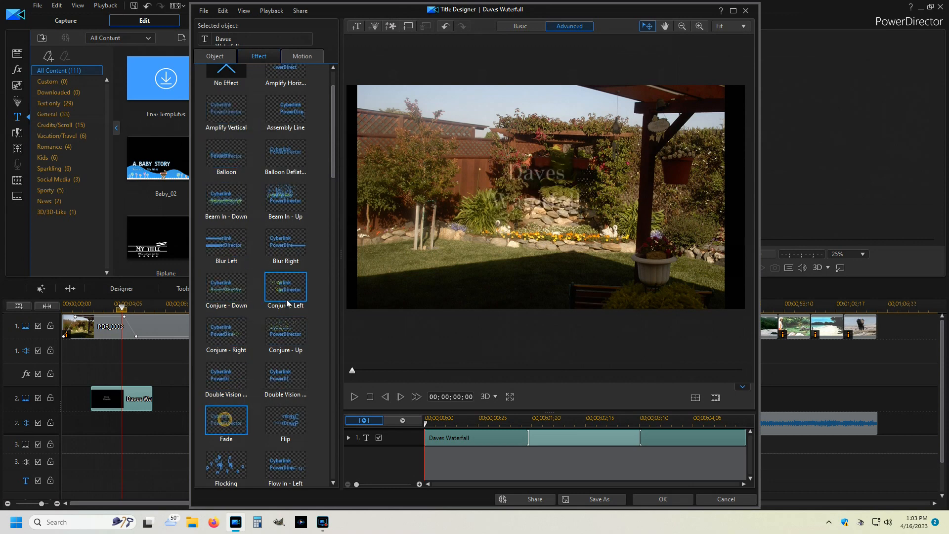
{"action": "left_click_drag", "start_coordinate": [333, 174], "coordinate": [334, 477]}
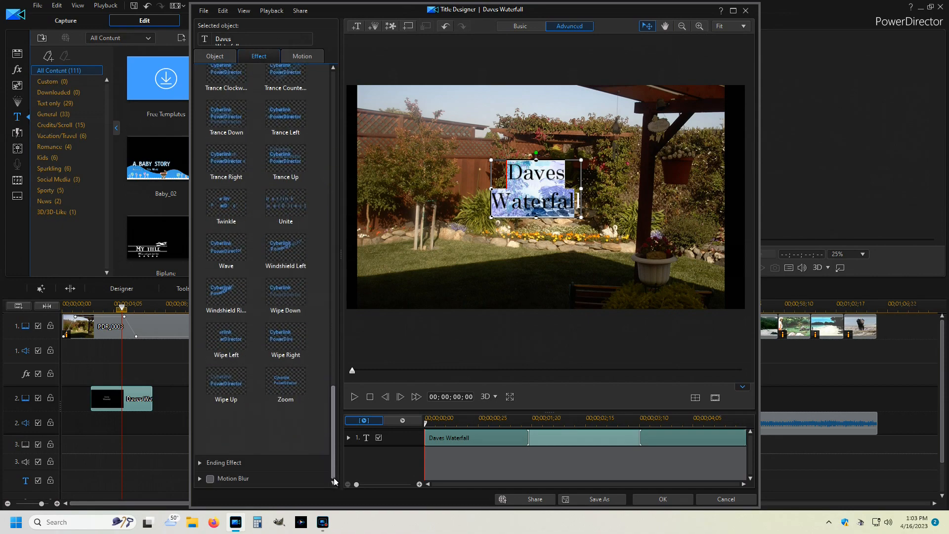
{"action": "left_click", "coordinate": [198, 465]}
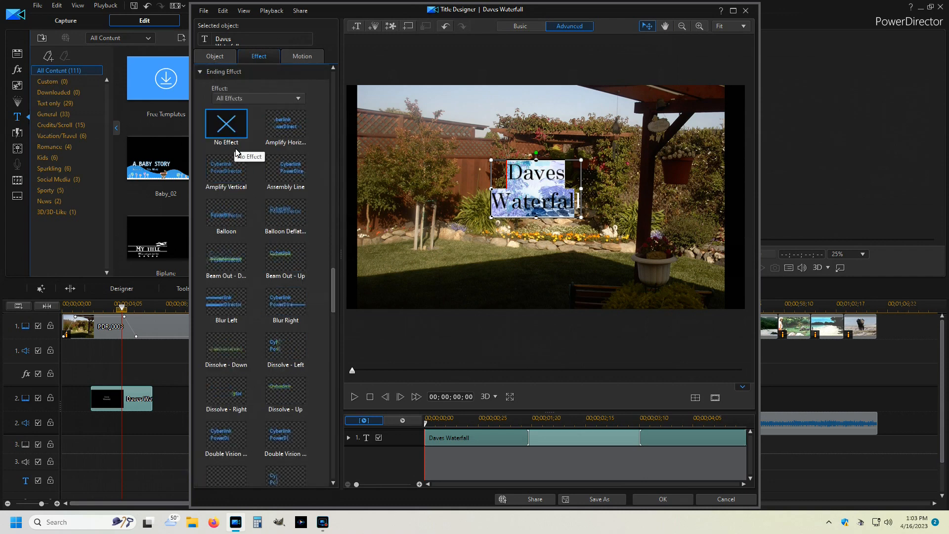
{"action": "left_click_drag", "start_coordinate": [334, 301], "coordinate": [333, 324]}
{"action": "scroll", "coordinate": [250, 418], "scroll_direction": "down", "scroll_amount": 1}
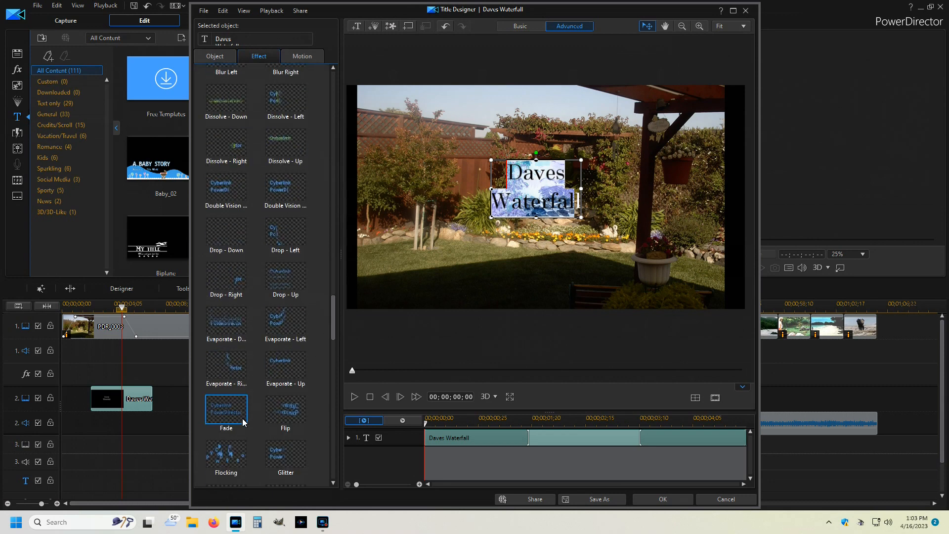
{"action": "left_click", "coordinate": [242, 418]}
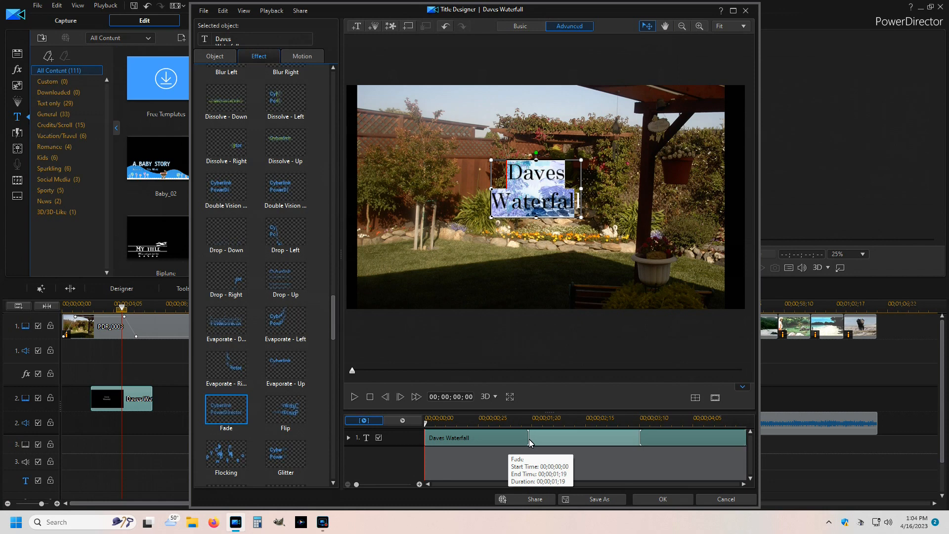
Step: Shorten the title's fade-in to end at about 00;00;00;28, start its fade-out at about 00;00;04;01, and apply the changes
{"action": "left_click_drag", "start_coordinate": [529, 443], "coordinate": [484, 447]}
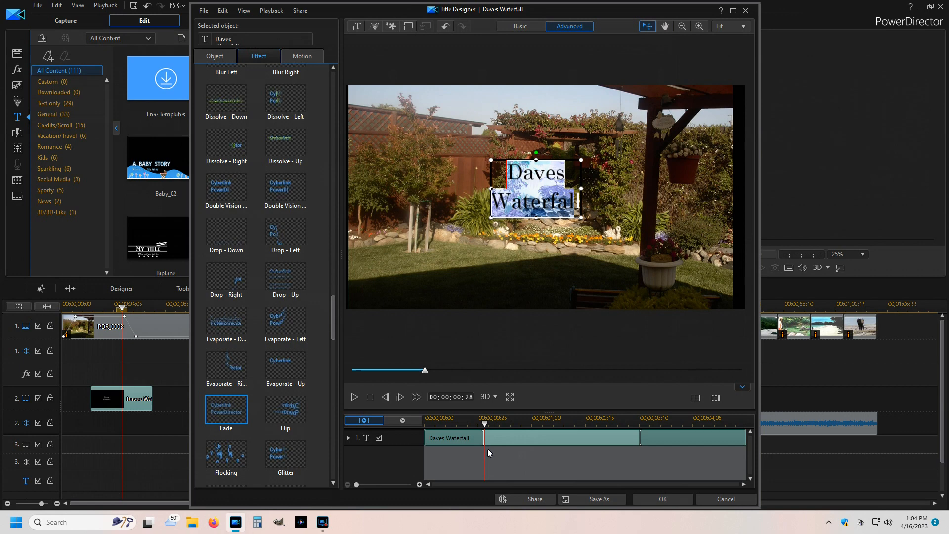
{"action": "left_click_drag", "start_coordinate": [640, 440], "coordinate": [684, 446]}
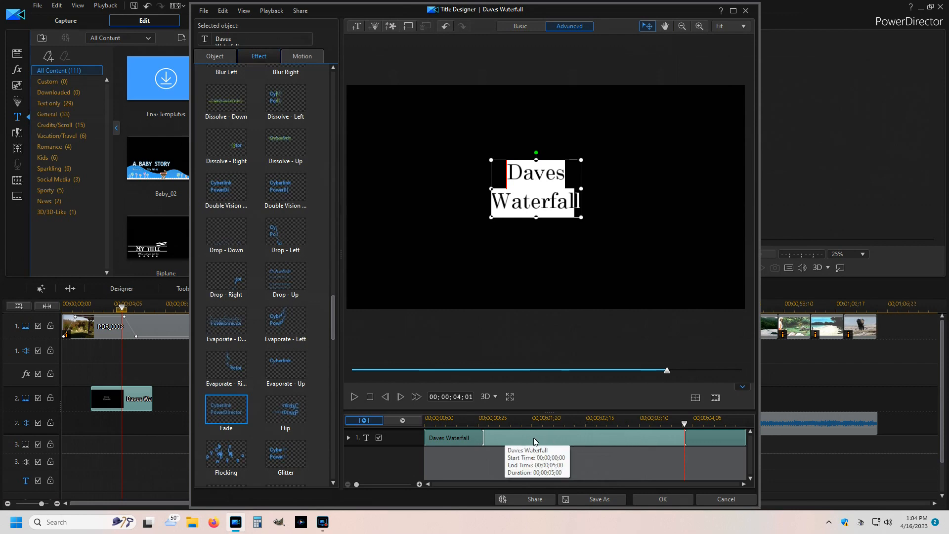
{"action": "left_click", "coordinate": [660, 500]}
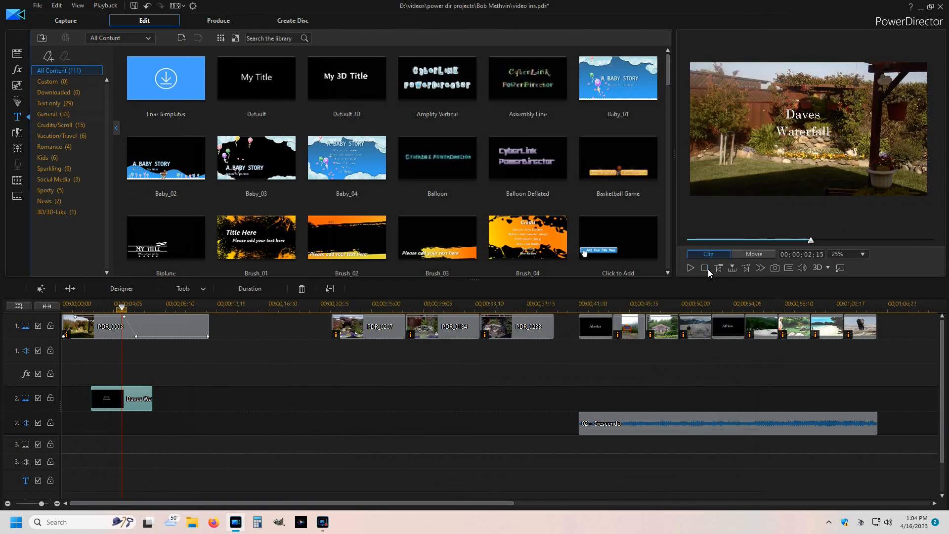
Step: Play the whole movie to check the title fades over the first photo, pausing at about 00;00;07;26
{"action": "left_click", "coordinate": [739, 256]}
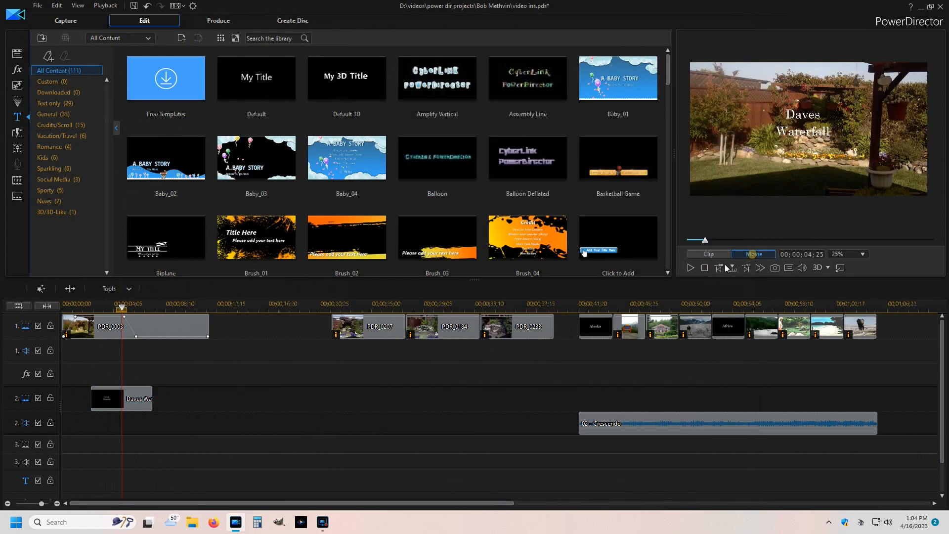
{"action": "left_click", "coordinate": [689, 267]}
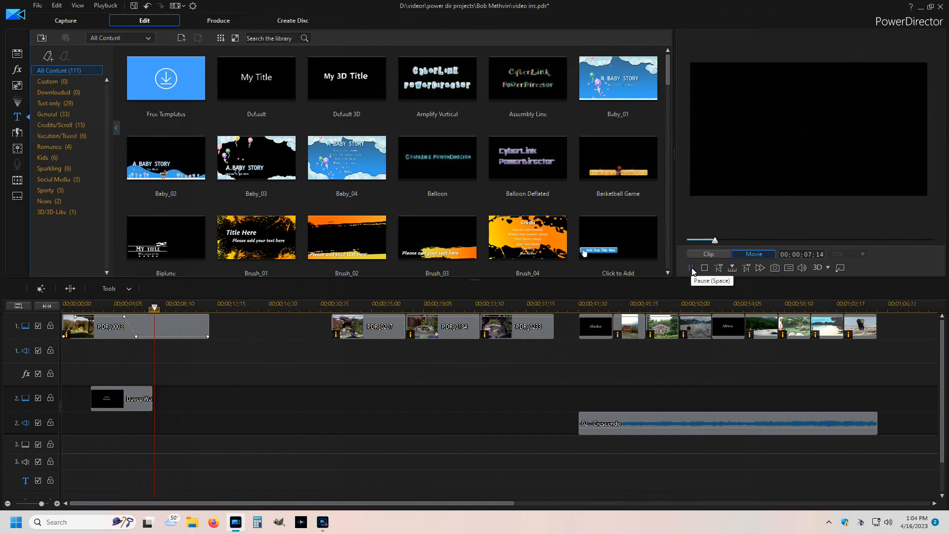
{"action": "left_click", "coordinate": [691, 268]}
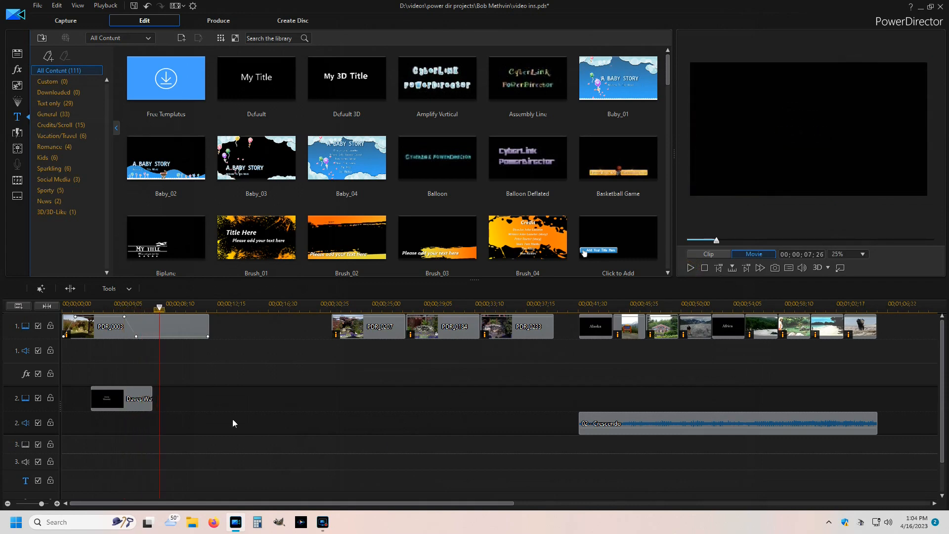
Step: Remove the opacity keyframe at 00;00;06;00 from the first photo on the timeline
{"action": "left_click", "coordinate": [126, 338]}
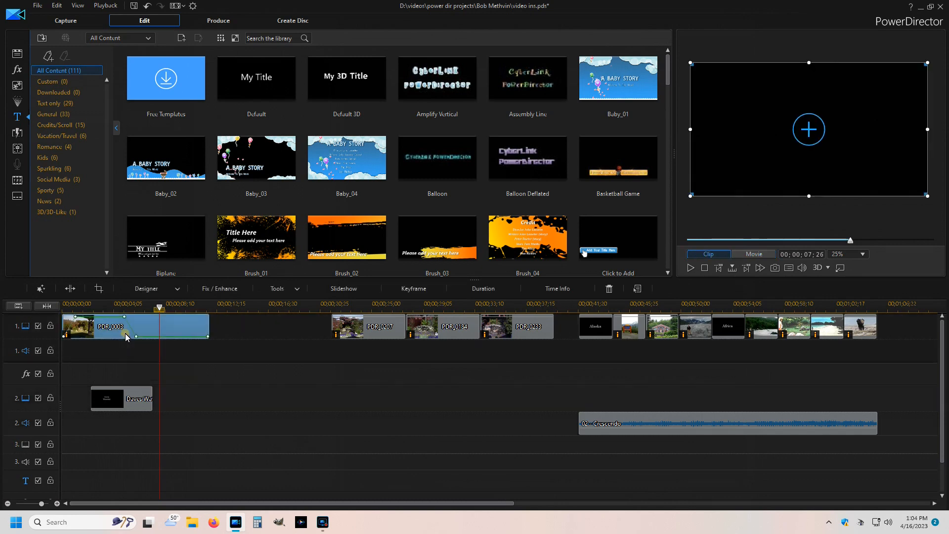
{"action": "left_click", "coordinate": [396, 292]}
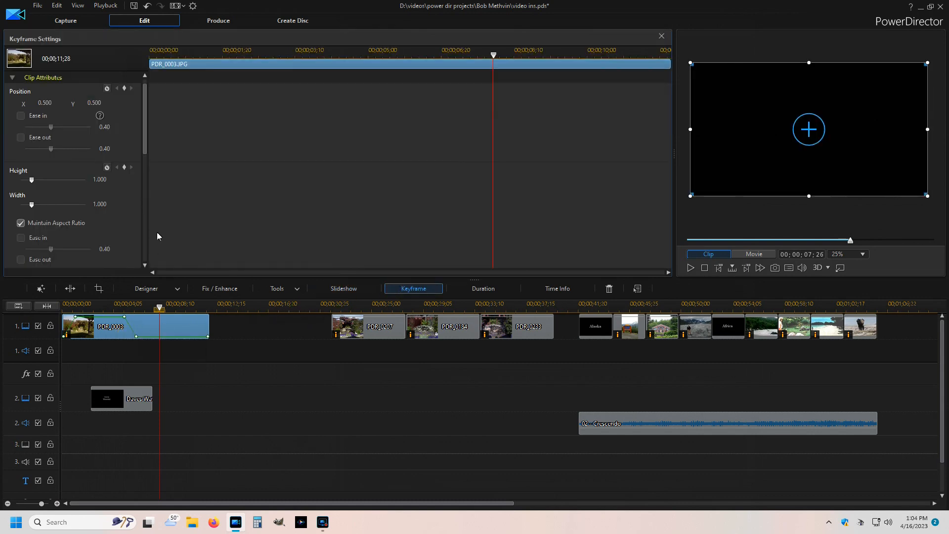
{"action": "left_click_drag", "start_coordinate": [144, 147], "coordinate": [147, 195]}
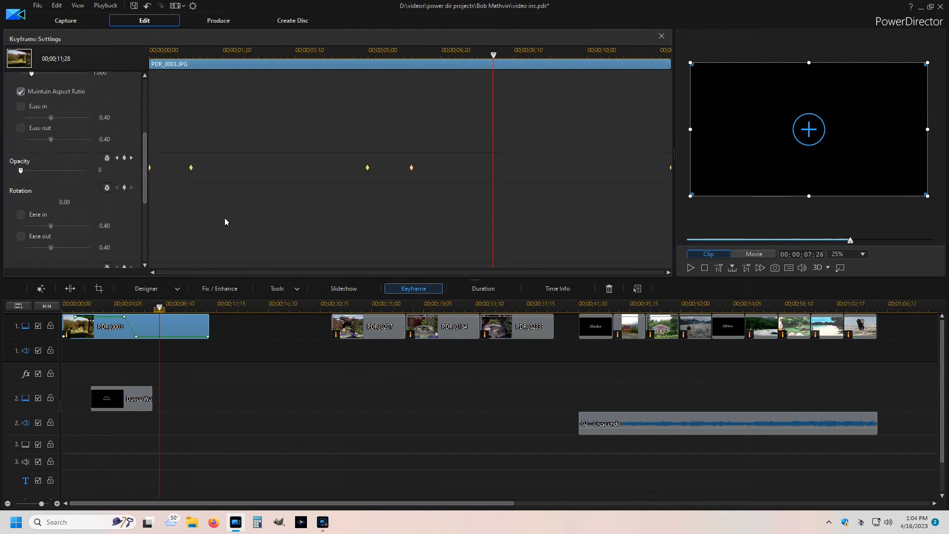
{"action": "left_click", "coordinate": [412, 169]}
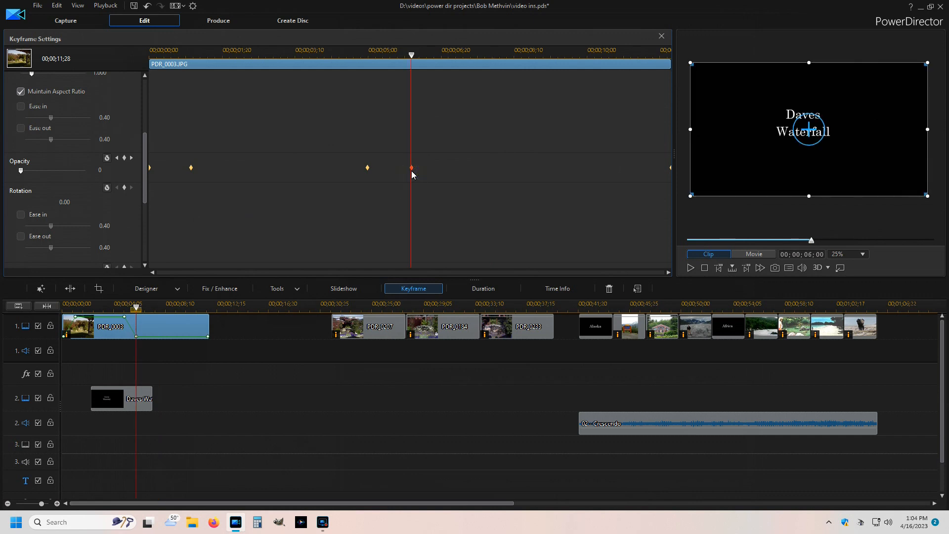
{"action": "right_click", "coordinate": [413, 174]}
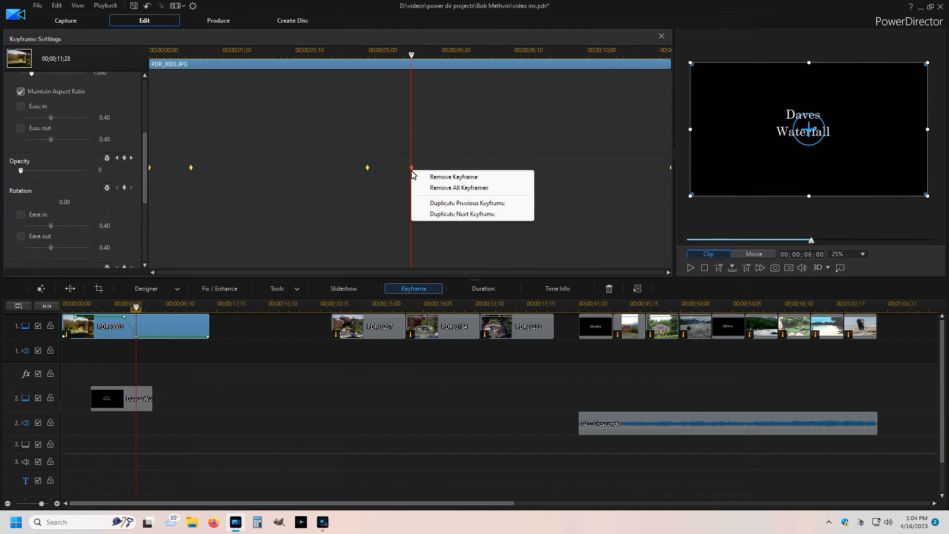
{"action": "left_click", "coordinate": [454, 177]}
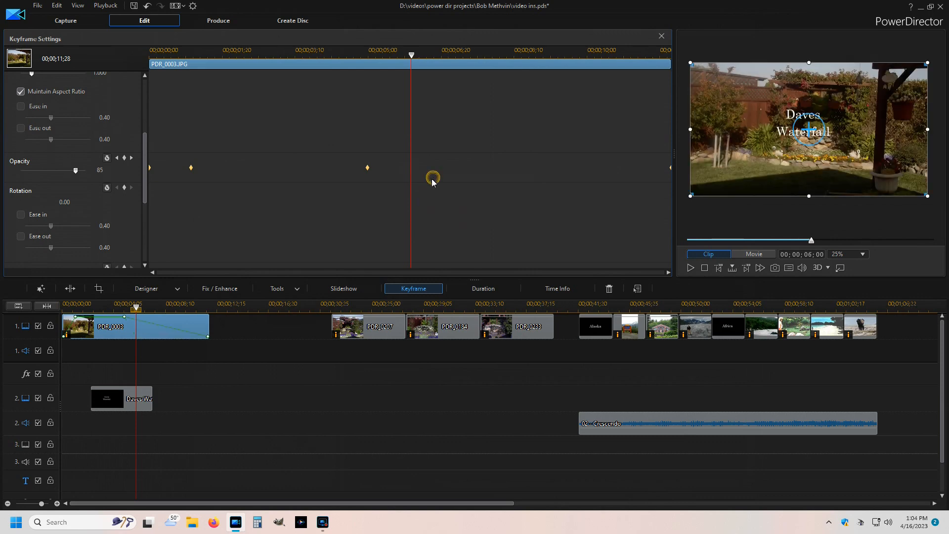
Step: Move the first photo's 100 opacity keyframe at 00;00;05;00 to about 00;00;10;22, and check the keyframe at the photo's end
{"action": "left_click", "coordinate": [367, 168]}
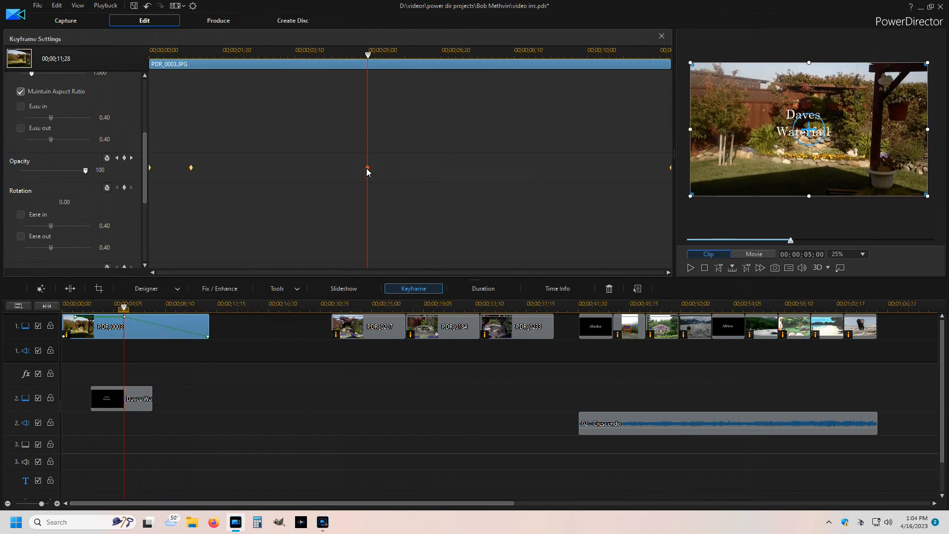
{"action": "left_click_drag", "start_coordinate": [367, 168], "coordinate": [619, 173]}
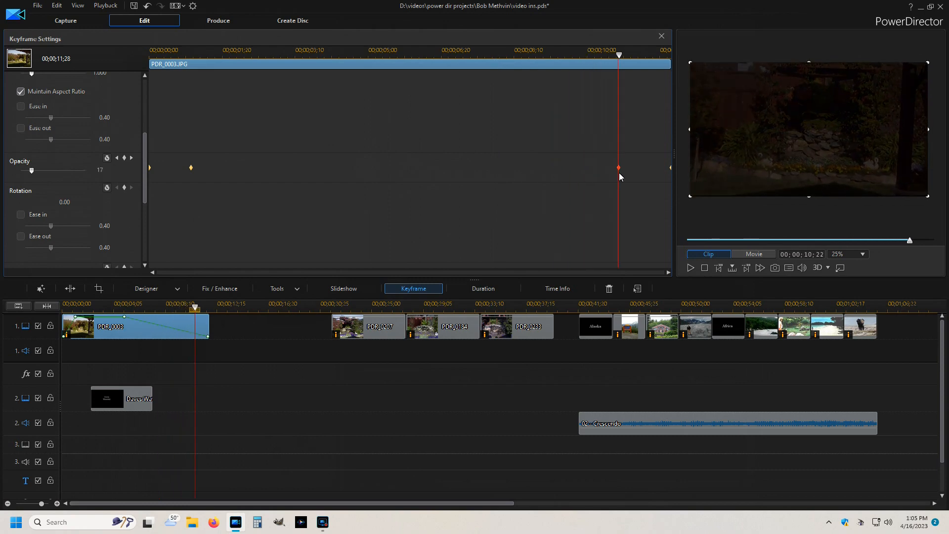
{"action": "left_click", "coordinate": [670, 168]}
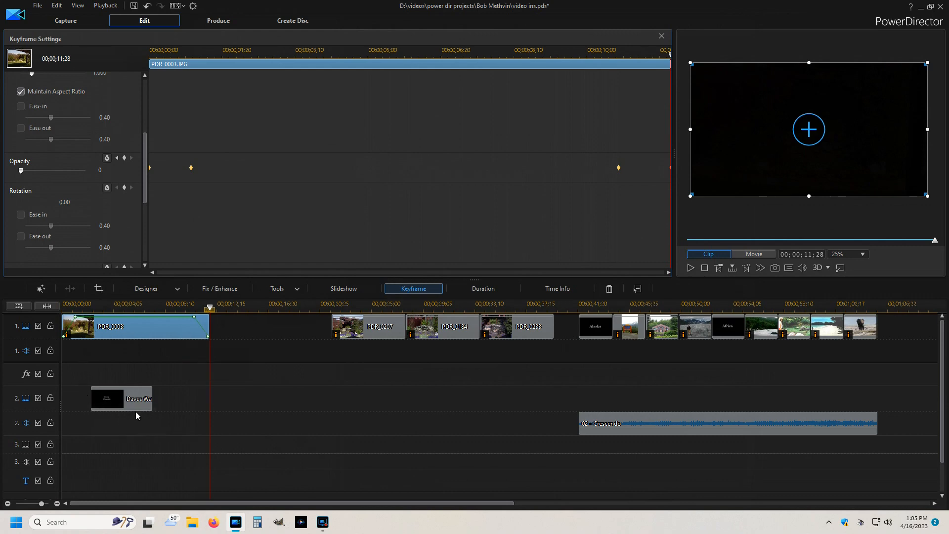
Step: Extend the Daves Waterfall title clip to a duration of about 00;00;08;10
{"action": "left_click", "coordinate": [146, 400]}
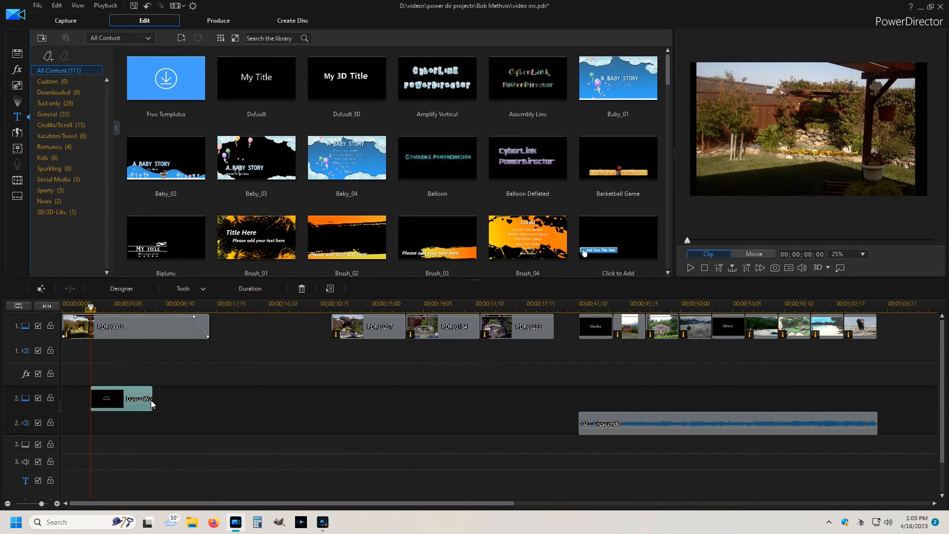
{"action": "left_click_drag", "start_coordinate": [150, 400], "coordinate": [196, 413]}
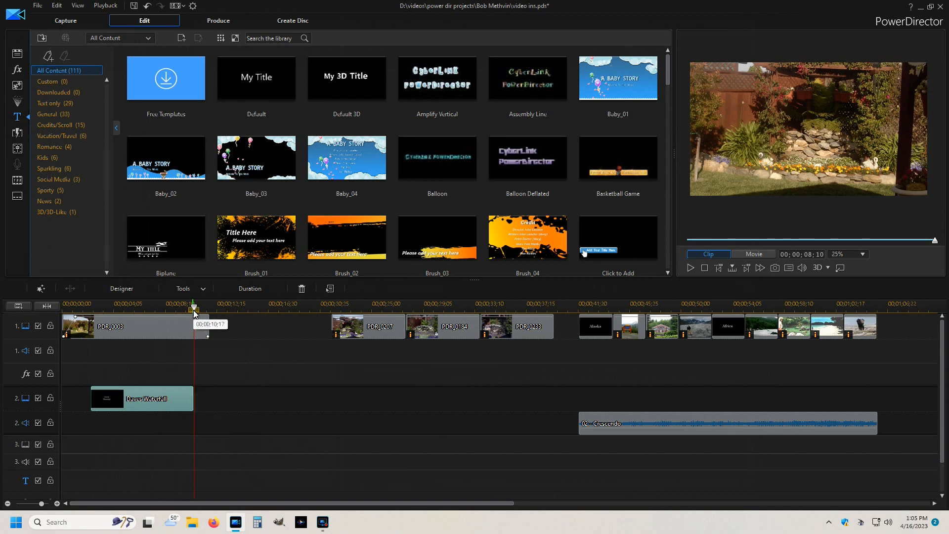
Step: Play the whole movie from the beginning to check the fade timing of the first photo and title, and pause after the photo
{"action": "left_click_drag", "start_coordinate": [193, 309], "coordinate": [47, 313]}
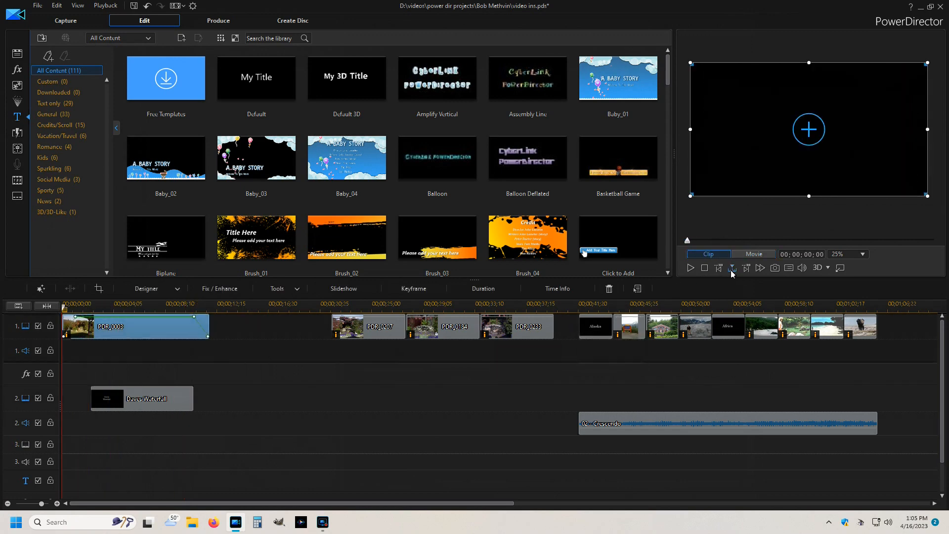
{"action": "left_click", "coordinate": [751, 255]}
{"action": "left_click", "coordinate": [691, 267]}
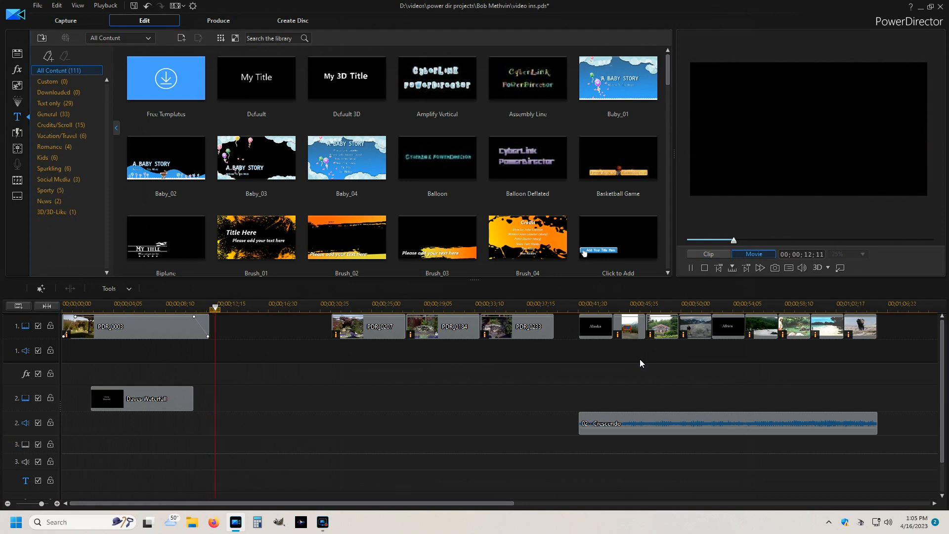
{"action": "left_click", "coordinate": [691, 267]}
Step: Lower the first photo's opacity to 48 at its second keyframe, at 00;00;00;29
{"action": "left_click", "coordinate": [163, 335]}
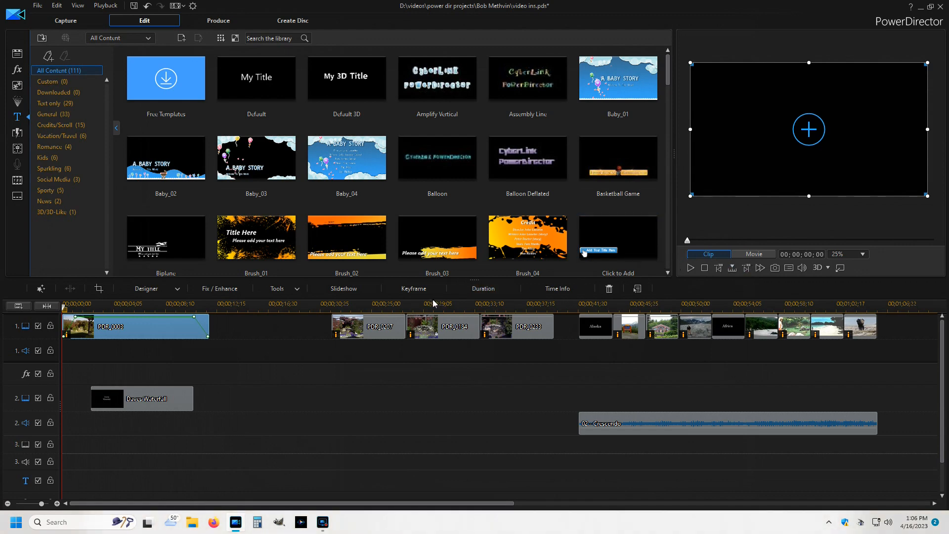
{"action": "left_click", "coordinate": [422, 290]}
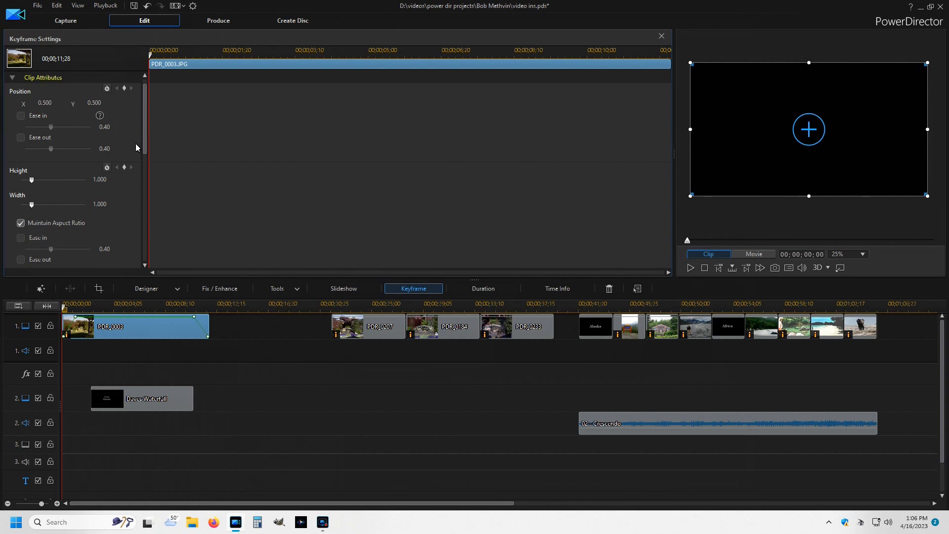
{"action": "left_click_drag", "start_coordinate": [143, 147], "coordinate": [140, 202]}
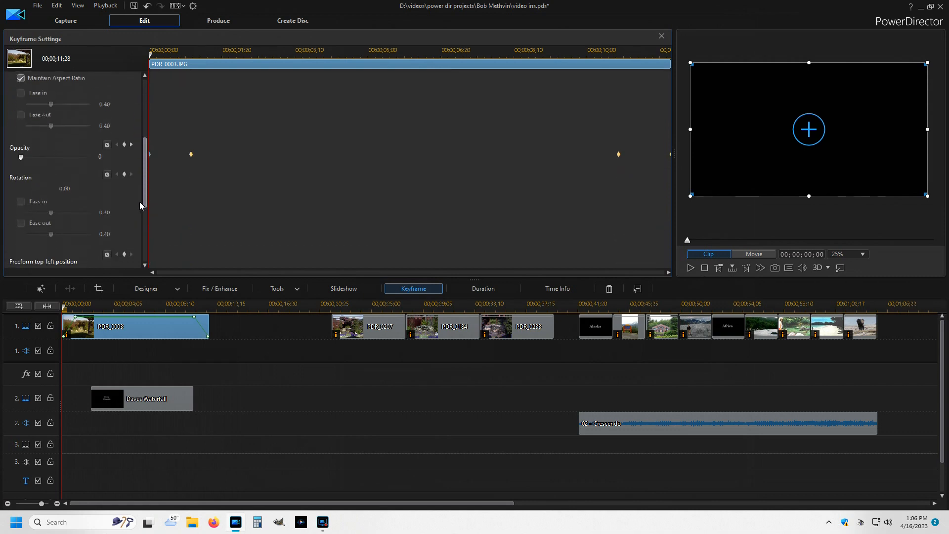
{"action": "left_click", "coordinate": [191, 154]}
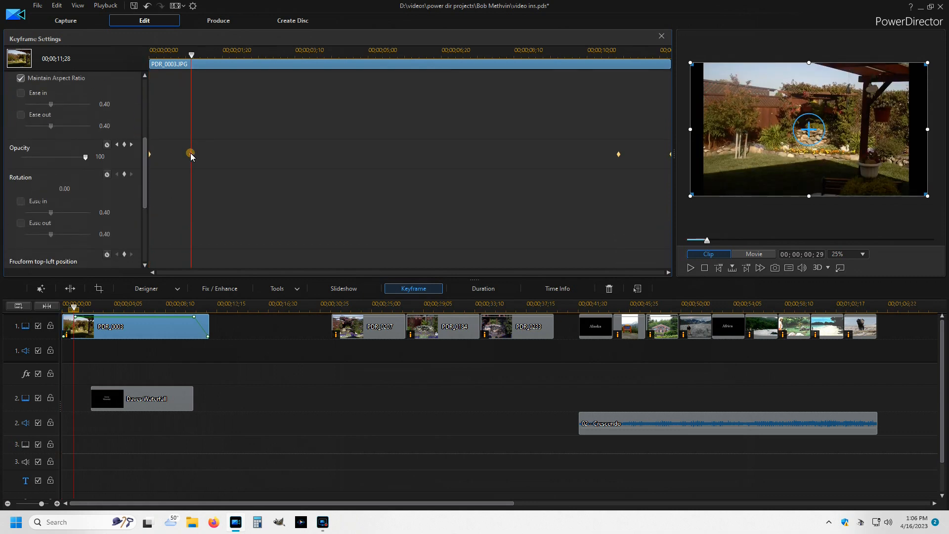
{"action": "left_click_drag", "start_coordinate": [85, 157], "coordinate": [51, 163]}
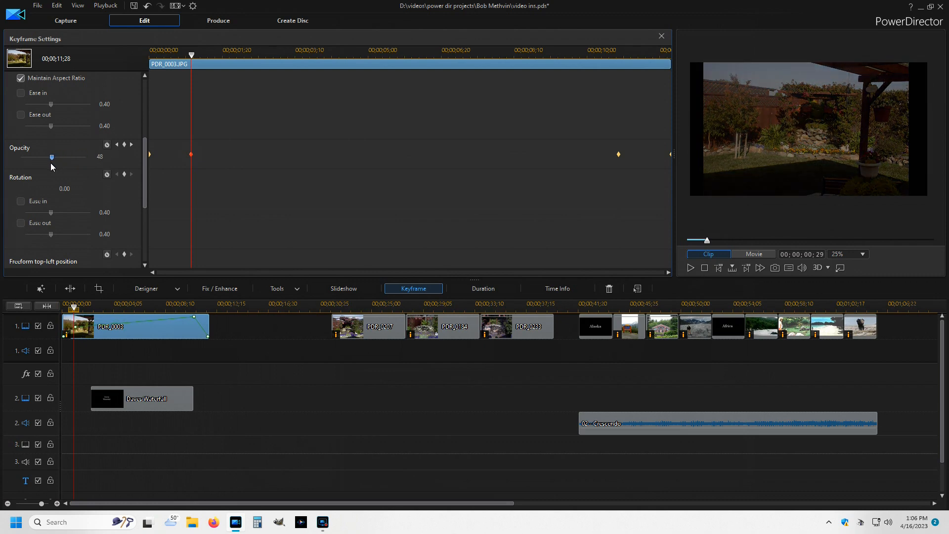
Step: Set the first photo's opacity to 49 at the keyframe at 00;00;10;22, and close the keyframe settings
{"action": "left_click", "coordinate": [618, 154]}
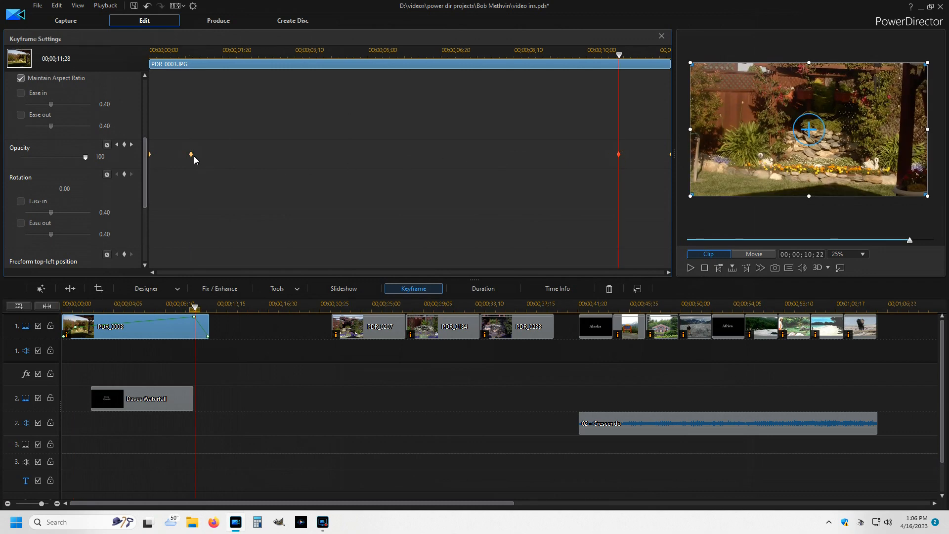
{"action": "left_click_drag", "start_coordinate": [78, 158], "coordinate": [45, 167]}
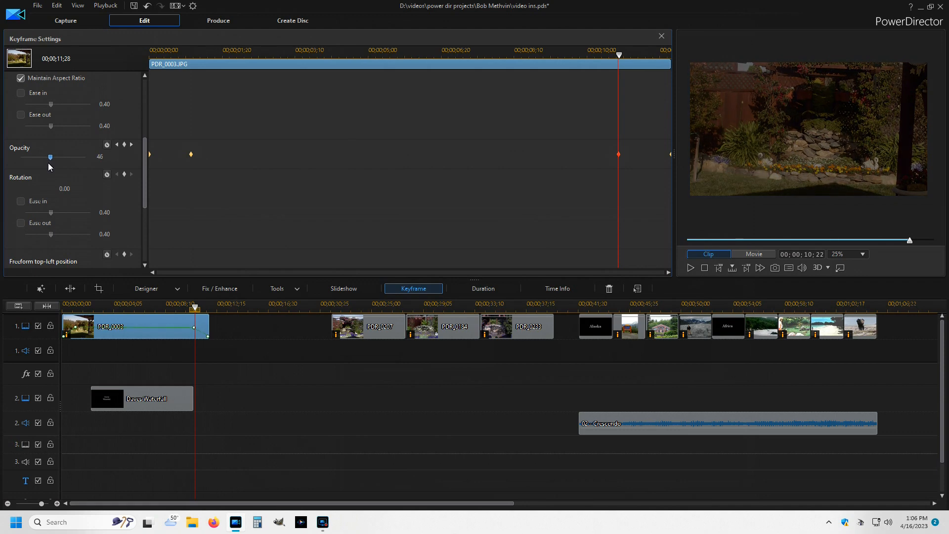
{"action": "left_click_drag", "start_coordinate": [48, 162], "coordinate": [53, 166]}
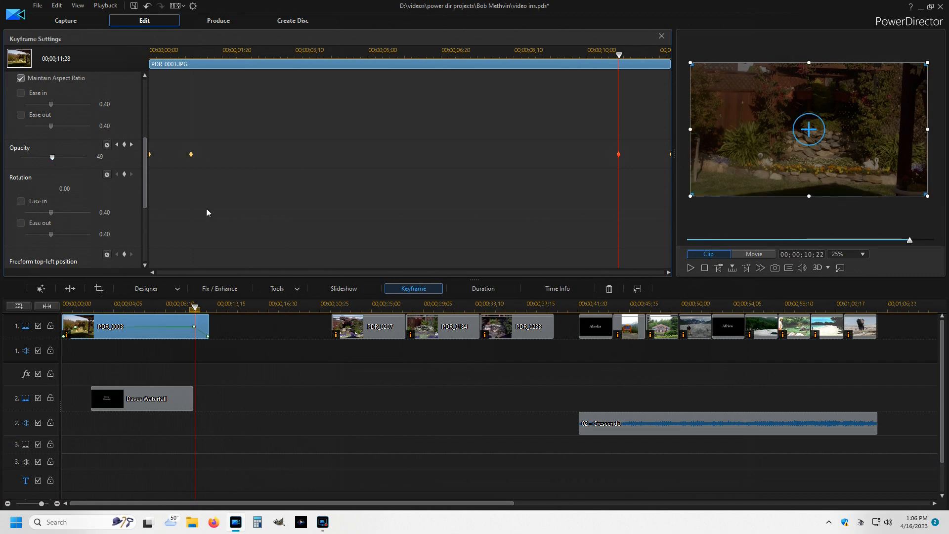
{"action": "left_click", "coordinate": [115, 159]}
{"action": "left_click", "coordinate": [661, 36]}
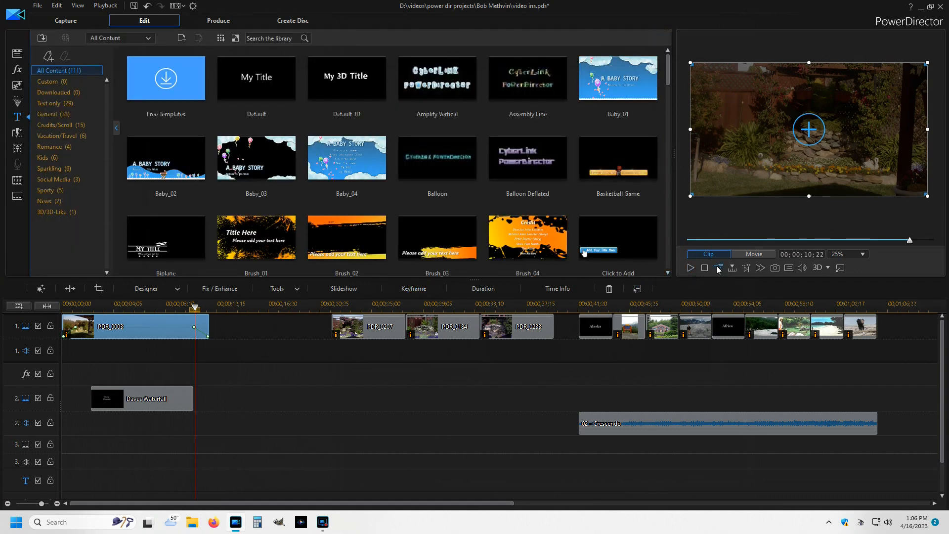
Step: Play the movie from the start to review the title over the dimmed photo
{"action": "left_click", "coordinate": [704, 270]}
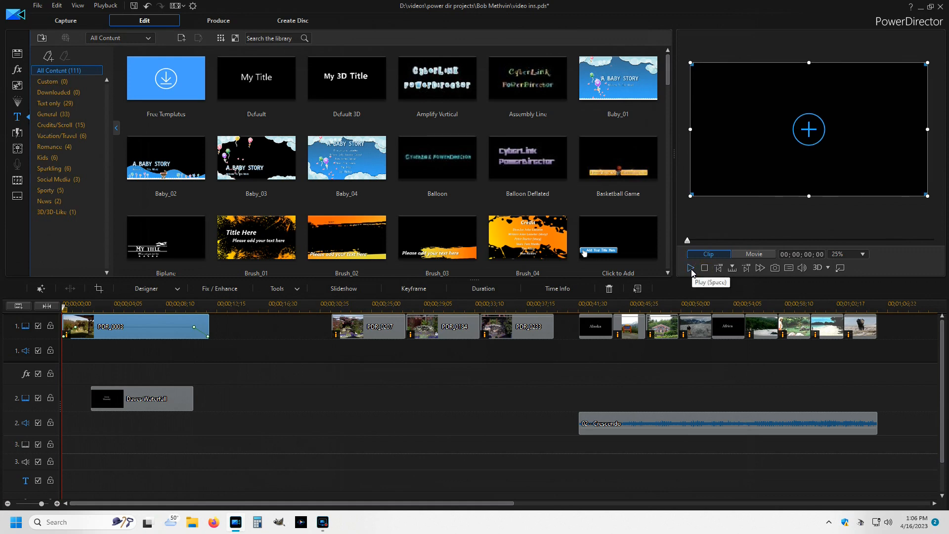
{"action": "left_click", "coordinate": [692, 269]}
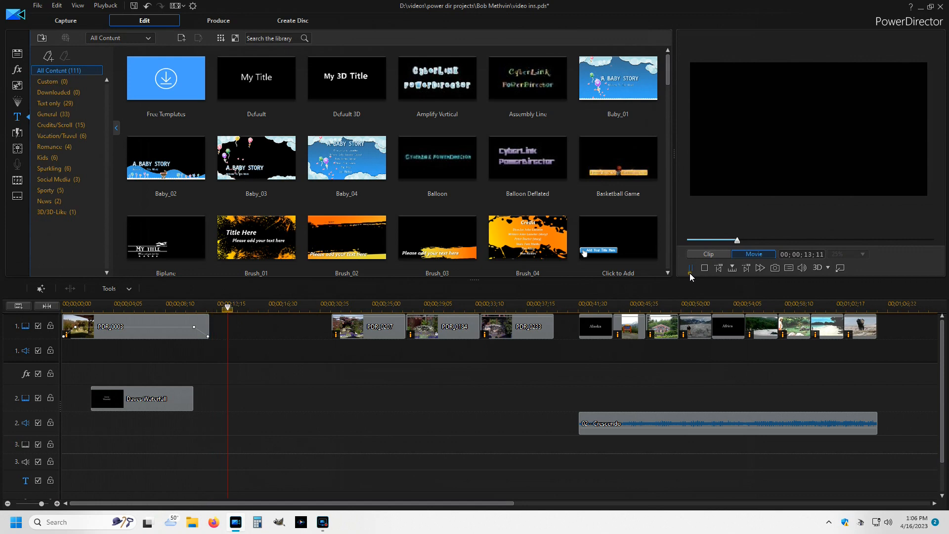
Step: Move the Daves Waterfall title clip so it starts at about 00;00;03;18 and ends together with the first photo
{"action": "left_click", "coordinate": [124, 330]}
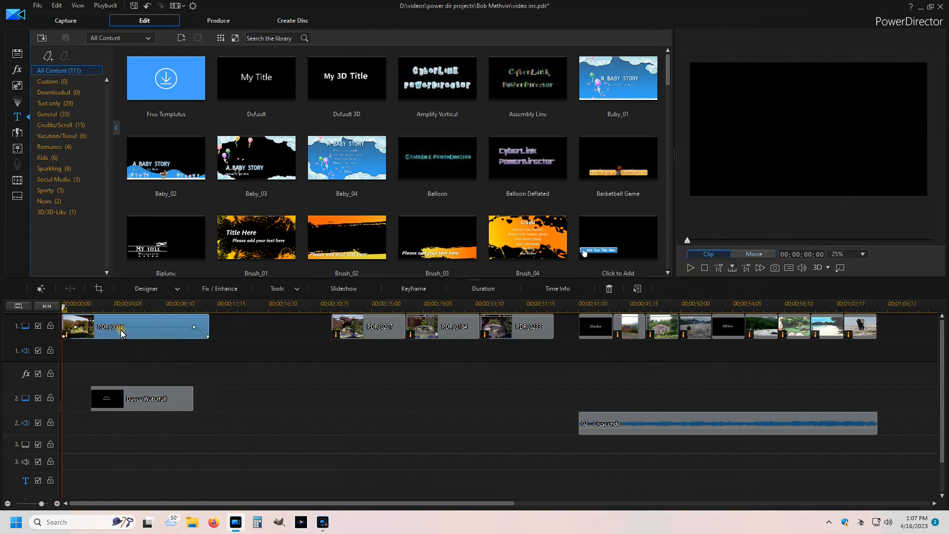
{"action": "left_click", "coordinate": [413, 288]}
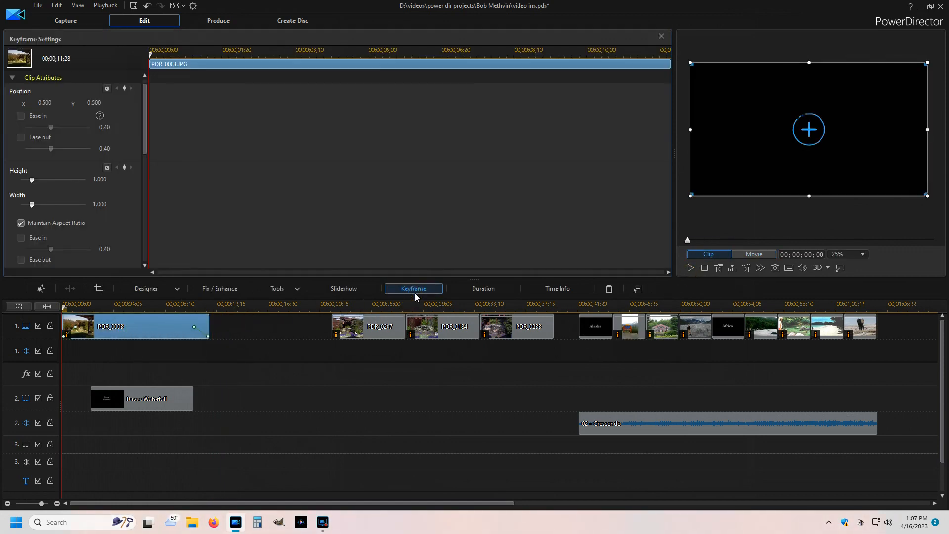
{"action": "left_click", "coordinate": [186, 396]}
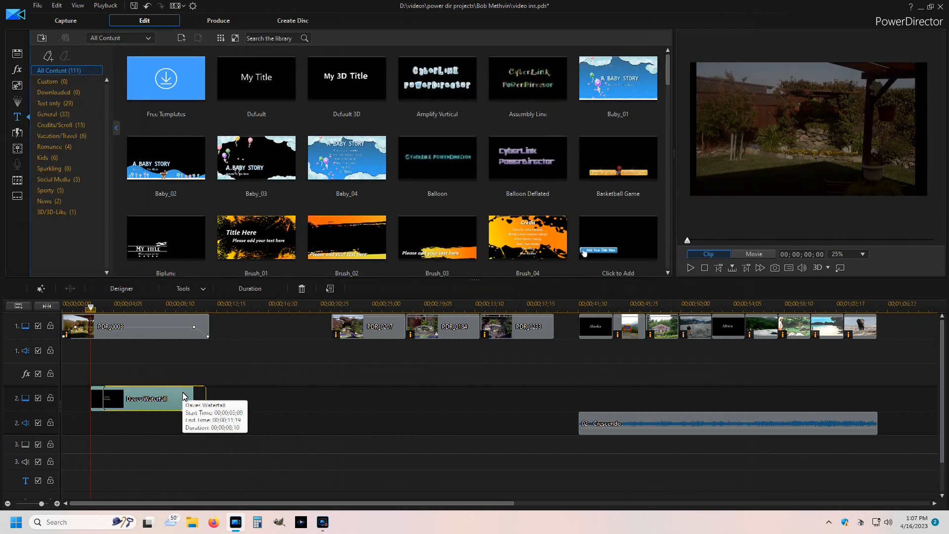
{"action": "left_click_drag", "start_coordinate": [183, 396], "coordinate": [184, 396]}
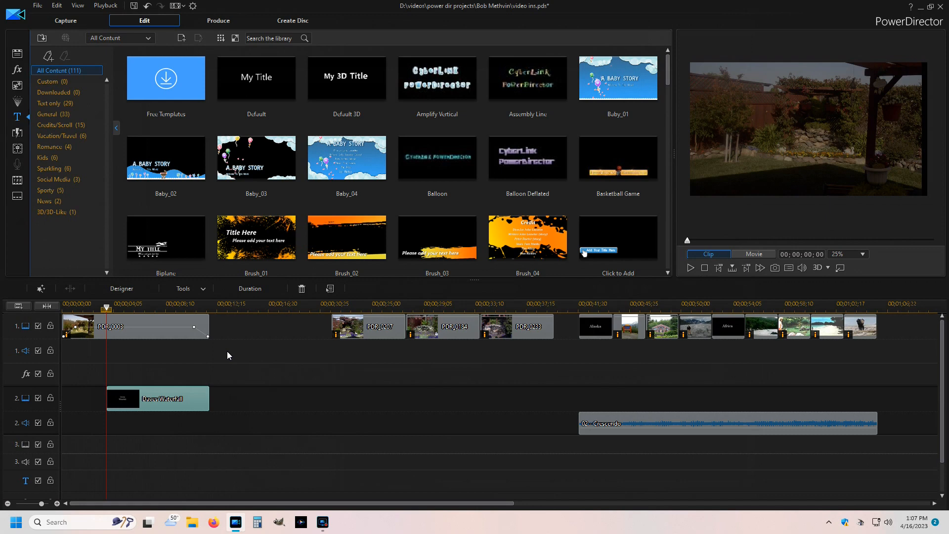
Step: Set the first photo's second opacity keyframe to 100 and move it to about 00;00;03;16, near the title's start
{"action": "left_click", "coordinate": [153, 325]}
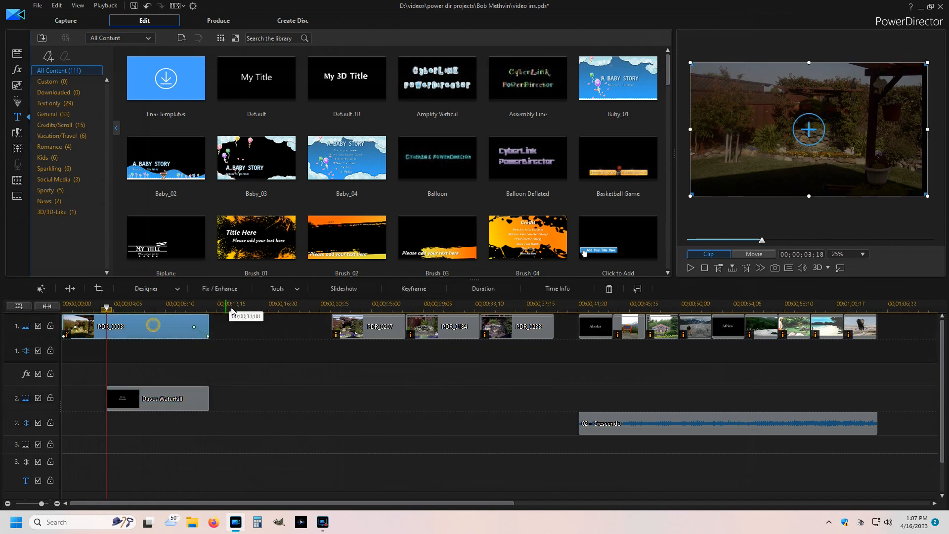
{"action": "left_click", "coordinate": [408, 291]}
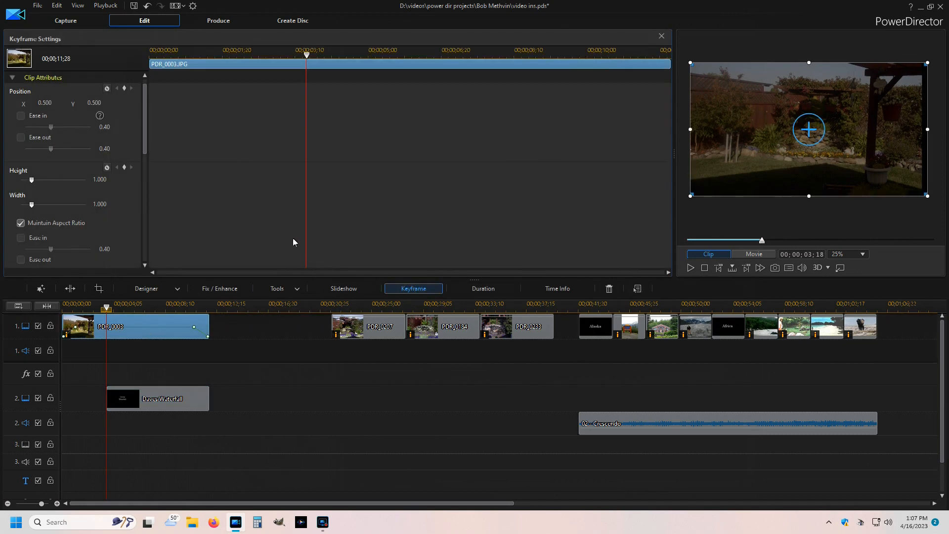
{"action": "left_click_drag", "start_coordinate": [141, 152], "coordinate": [138, 200]}
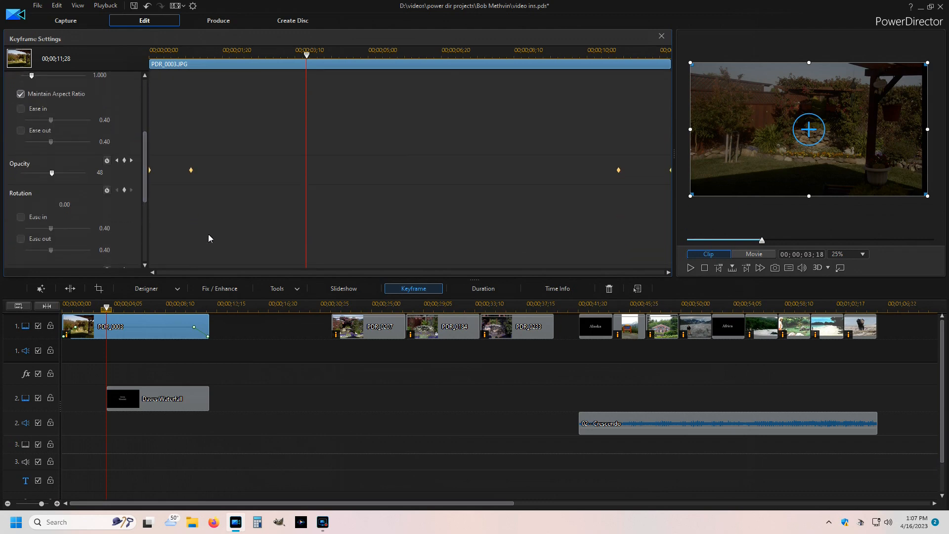
{"action": "left_click", "coordinate": [191, 171]}
{"action": "left_click_drag", "start_coordinate": [191, 170], "coordinate": [173, 170]}
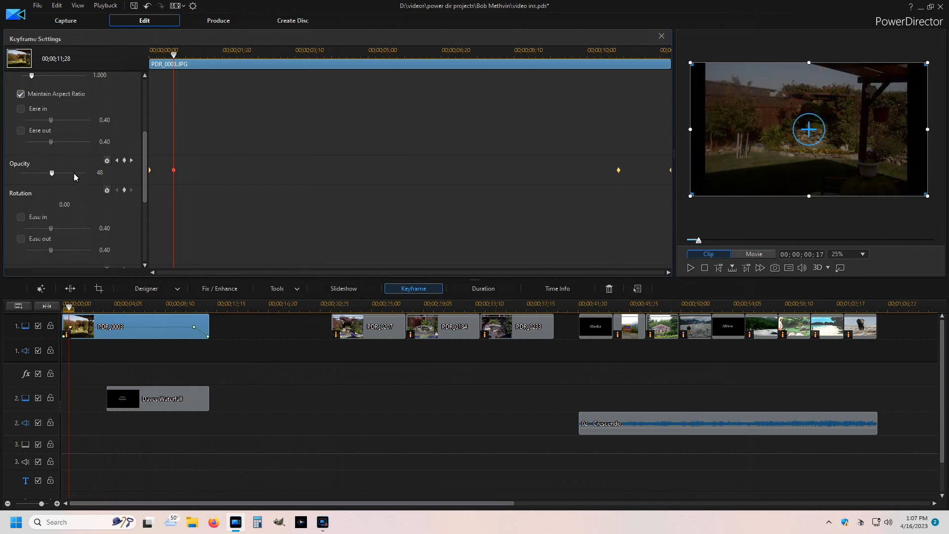
{"action": "left_click_drag", "start_coordinate": [54, 173], "coordinate": [110, 179]}
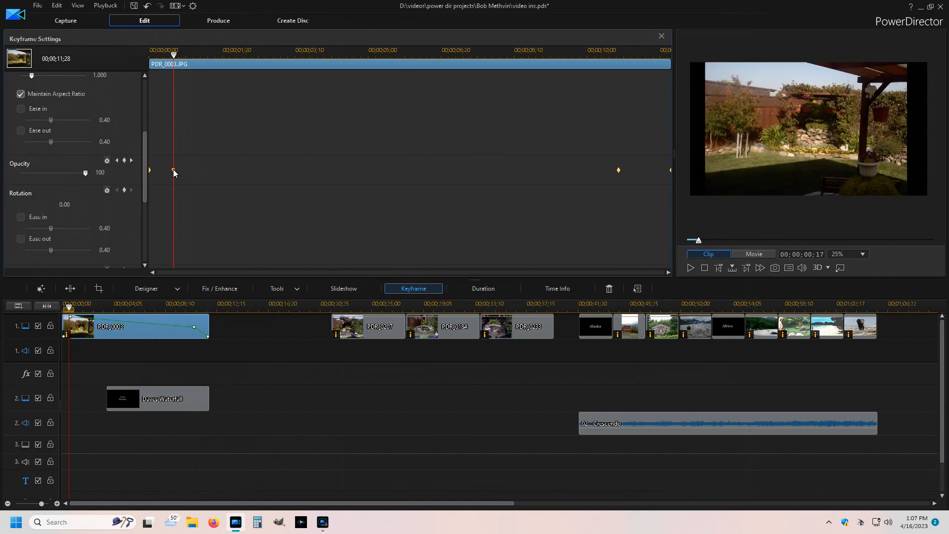
{"action": "left_click_drag", "start_coordinate": [176, 173], "coordinate": [303, 194]}
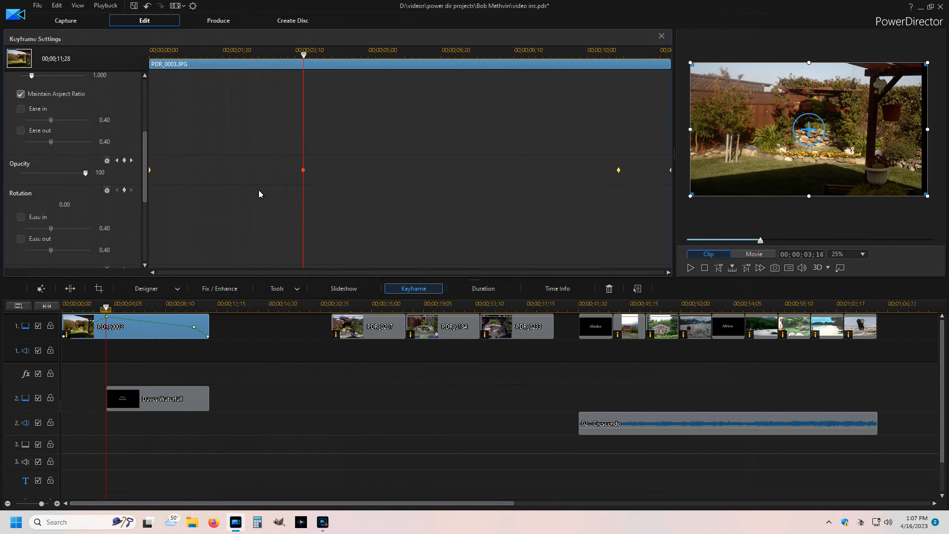
{"action": "mouse_move", "coordinate": [87, 177]}
{"action": "left_mouse_down"}
{"action": "mouse_move", "coordinate": [57, 177]}
{"action": "mouse_move", "coordinate": [103, 176]}
{"action": "left_mouse_up"}
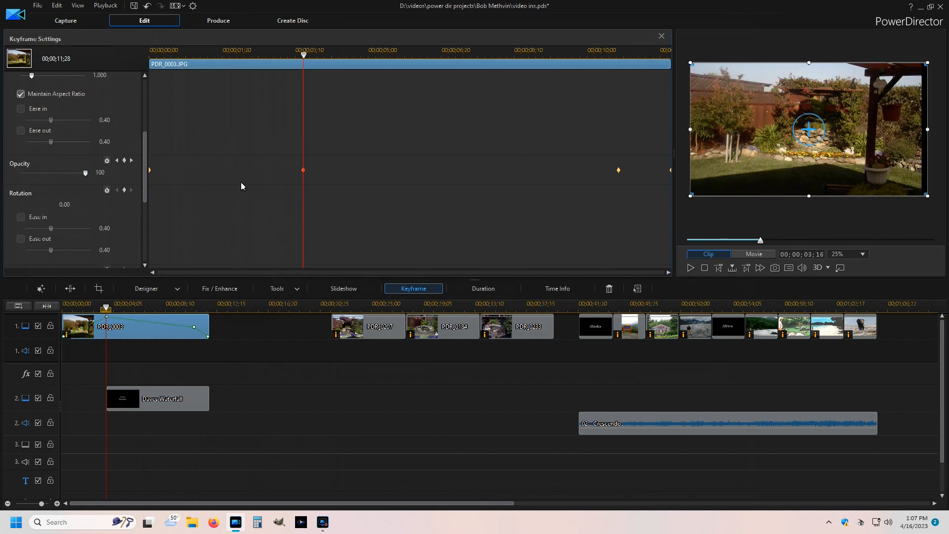
Step: Move the first photo's second opacity keyframe to 00;00;03;07, add a keyframe of opacity 48 at 00;00;03;20, and close the keyframe settings
{"action": "left_click_drag", "start_coordinate": [304, 170], "coordinate": [291, 171]}
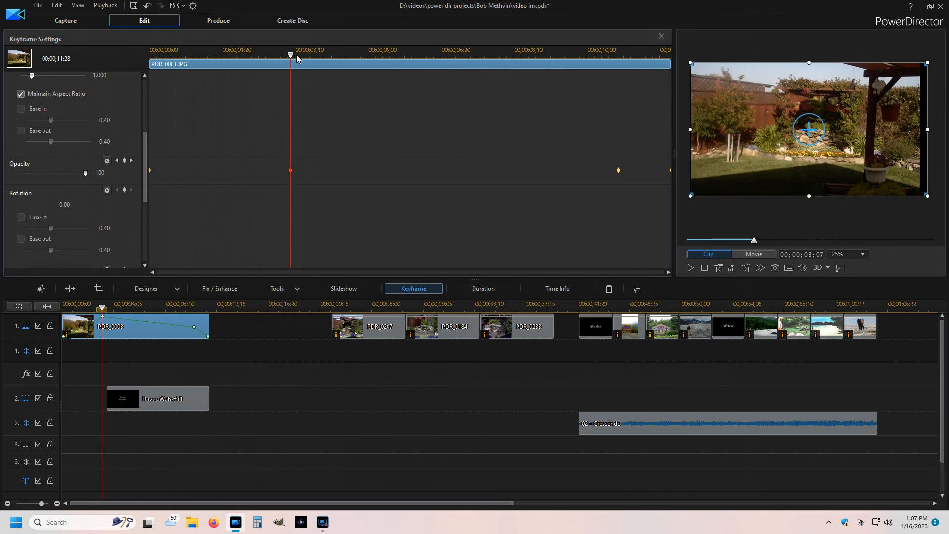
{"action": "left_click_drag", "start_coordinate": [292, 60], "coordinate": [310, 58]}
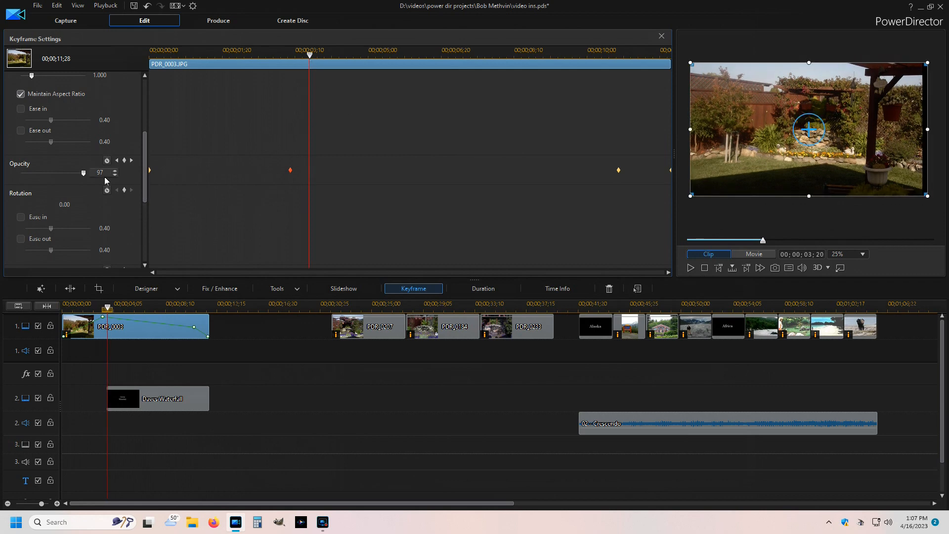
{"action": "left_click_drag", "start_coordinate": [80, 179], "coordinate": [51, 179]}
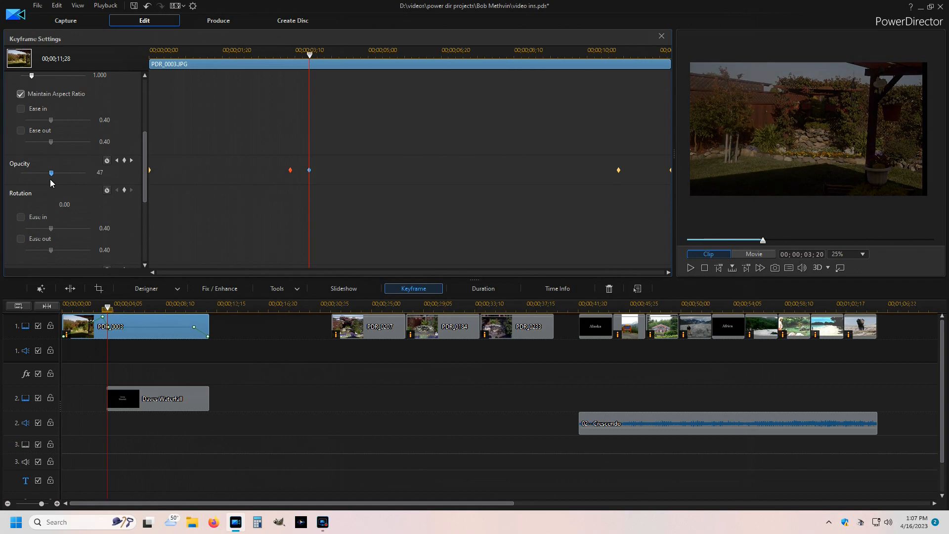
{"action": "left_click", "coordinate": [115, 171]}
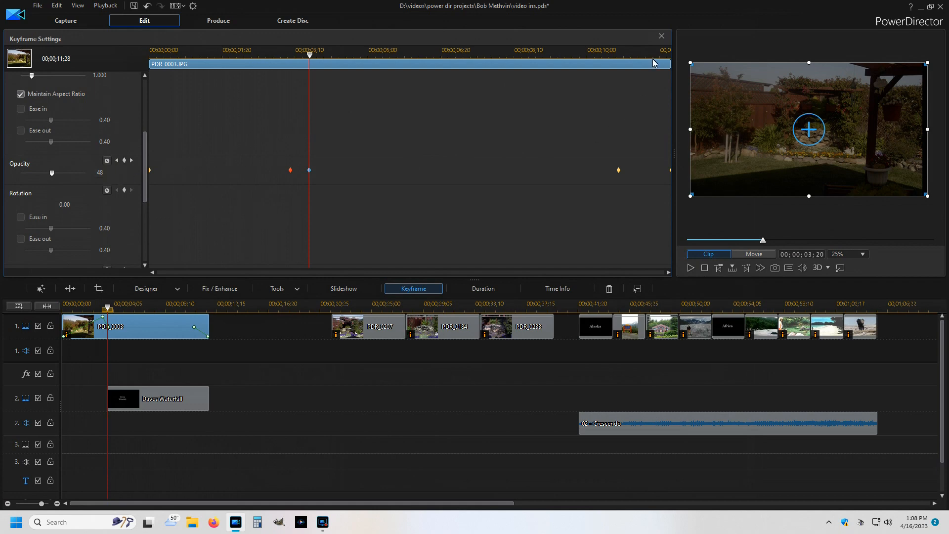
{"action": "left_click", "coordinate": [662, 36]}
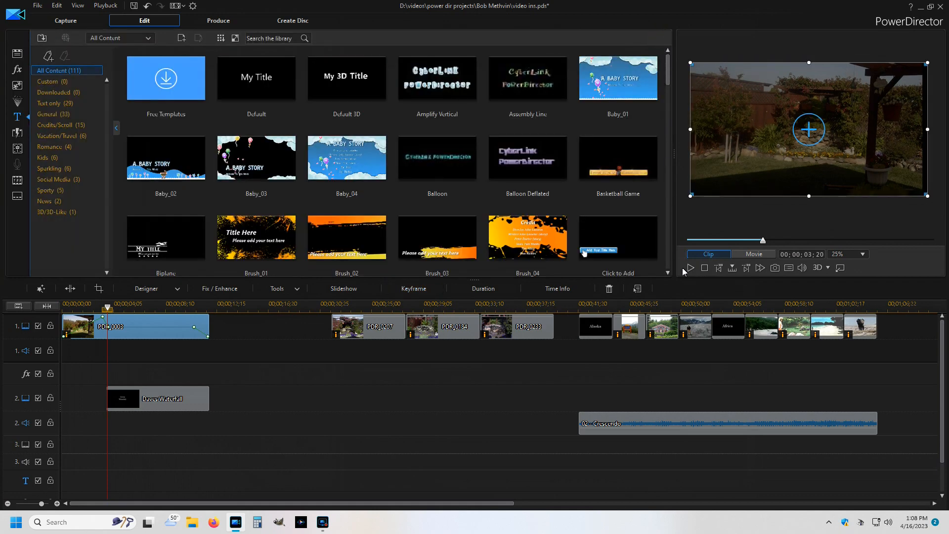
Step: Play the movie from the start to review the quicker dimming of the photo behind the title
{"action": "left_click", "coordinate": [705, 267]}
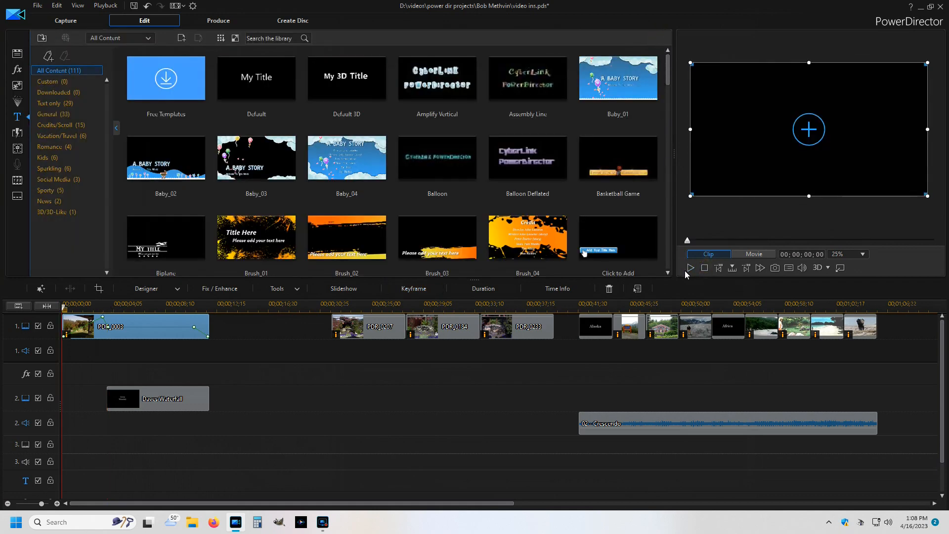
{"action": "left_click", "coordinate": [689, 269]}
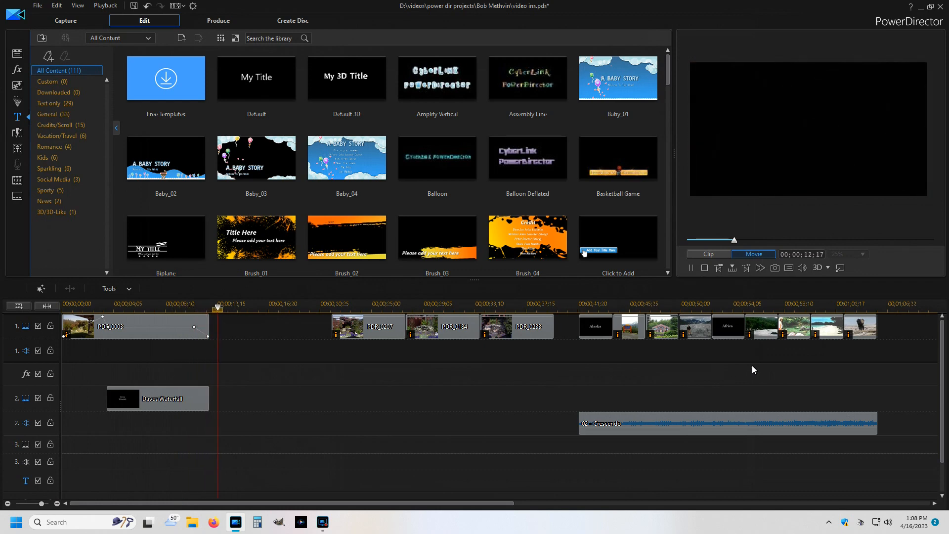
{"action": "left_click", "coordinate": [704, 268]}
{"action": "left_click", "coordinate": [690, 268]}
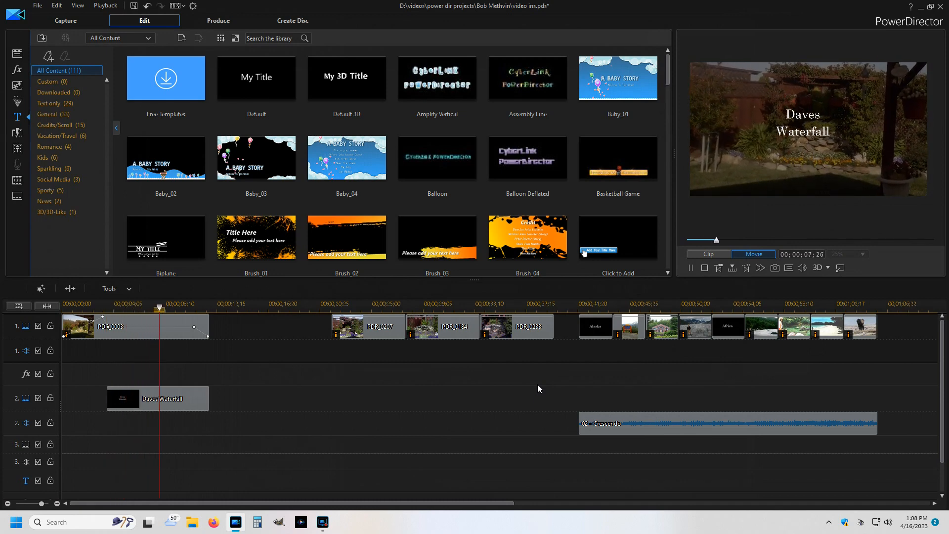
{"action": "left_click", "coordinate": [690, 269]}
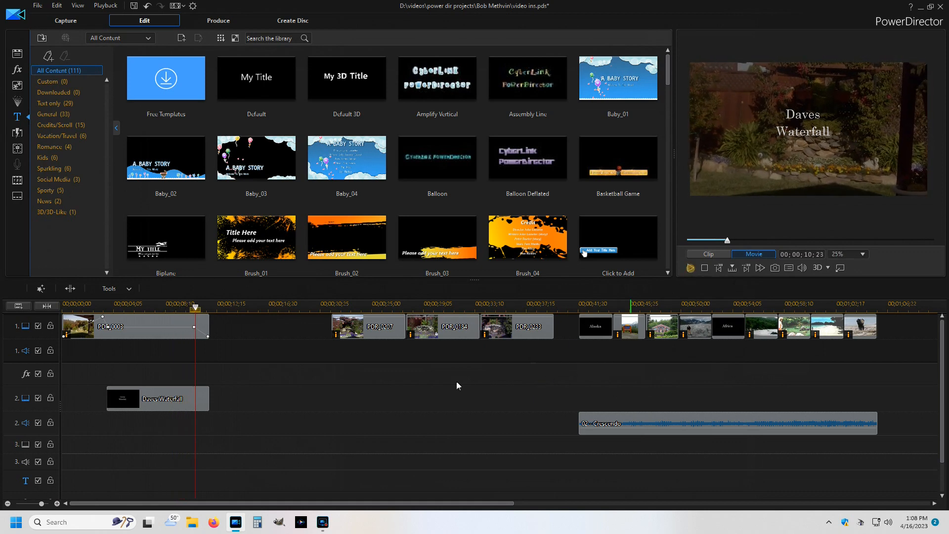
Step: Trim only the end of the Daves Waterfall title clip back to about 00;00;08;19
{"action": "left_click", "coordinate": [172, 404]}
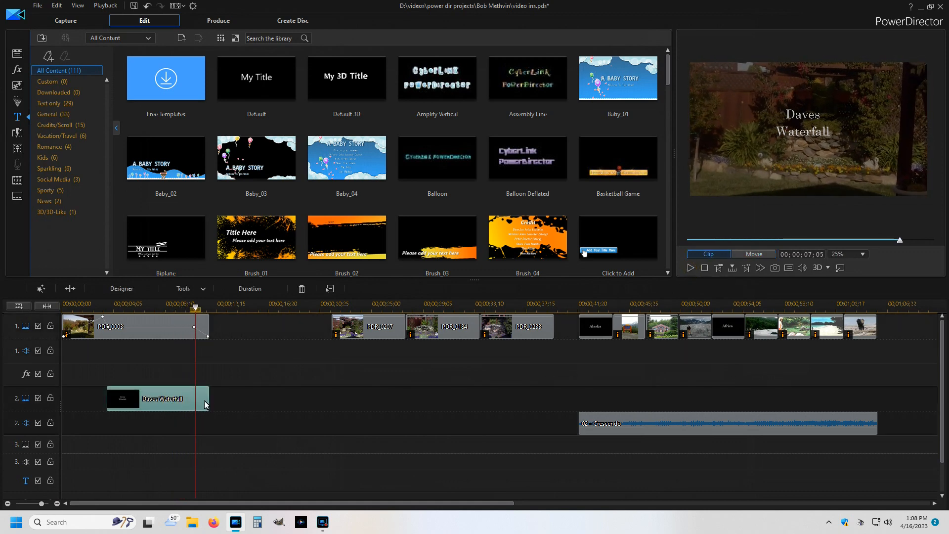
{"action": "left_click_drag", "start_coordinate": [210, 401], "coordinate": [168, 403]}
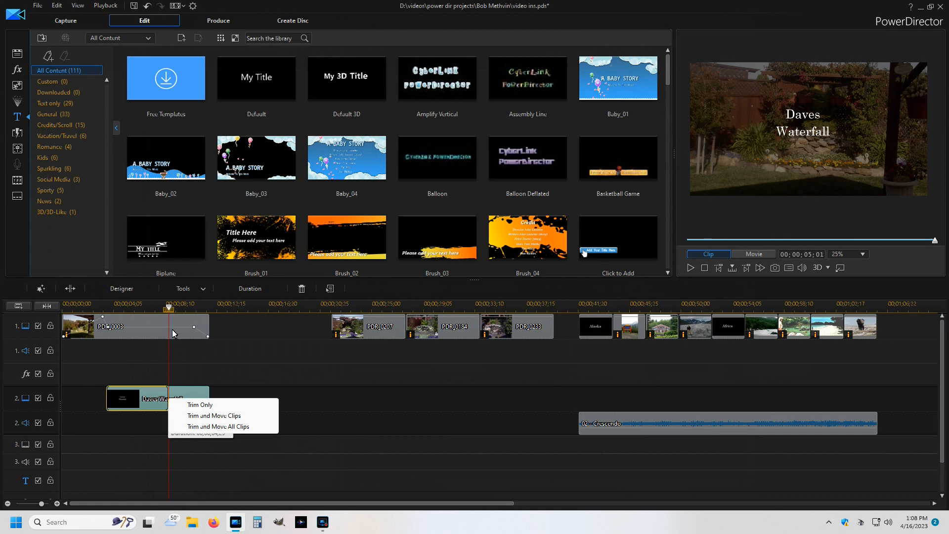
{"action": "left_click", "coordinate": [207, 405]}
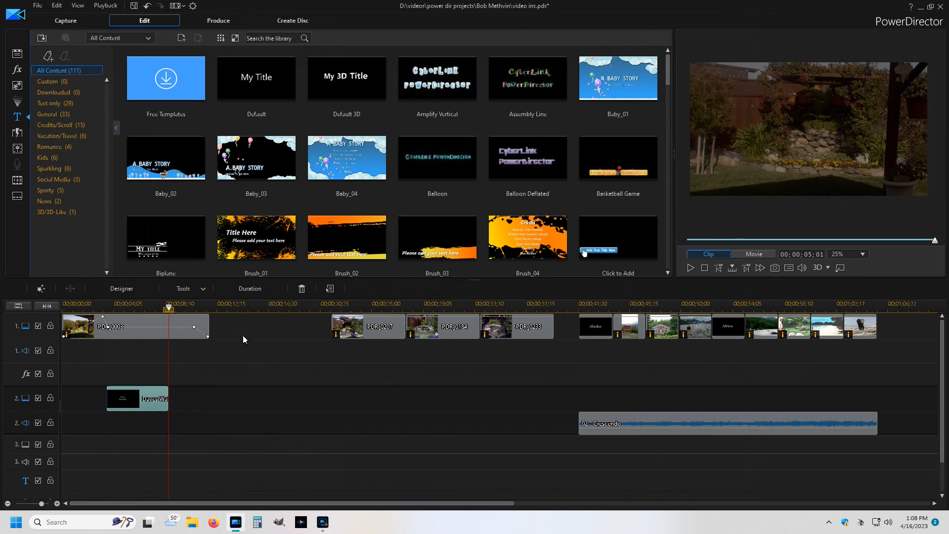
Step: Move the first photo's opacity keyframe from 00;00;10;22 to 00;00;08;17, near the shortened title's end
{"action": "left_click", "coordinate": [164, 333]}
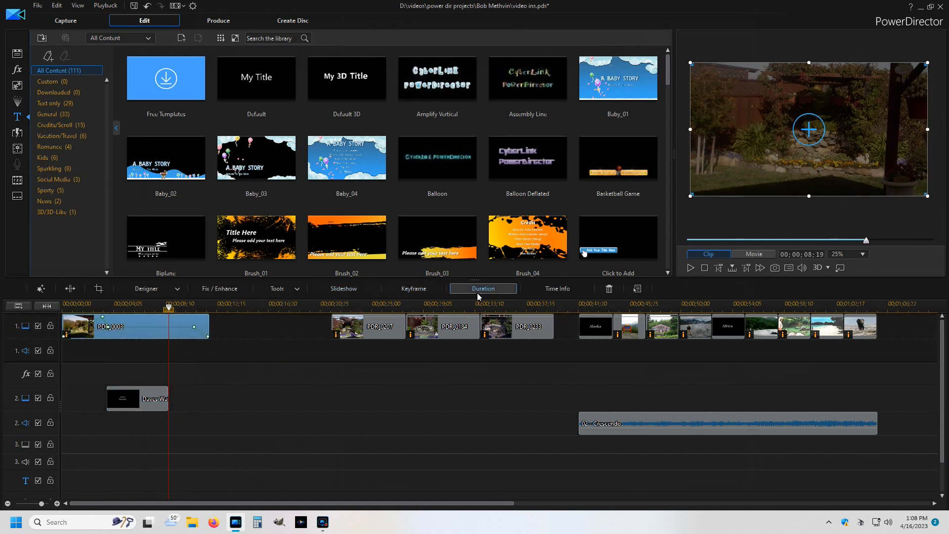
{"action": "left_click", "coordinate": [423, 290]}
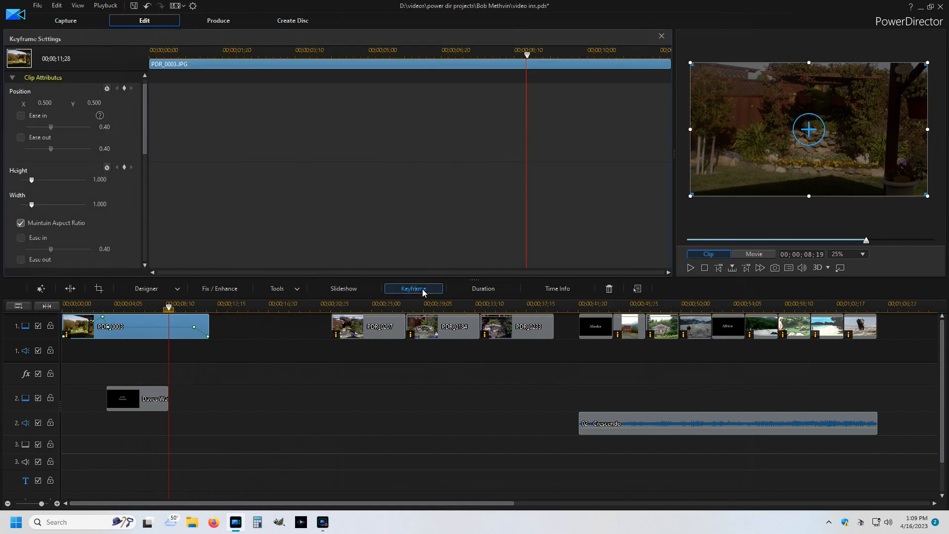
{"action": "left_click_drag", "start_coordinate": [149, 138], "coordinate": [148, 184]}
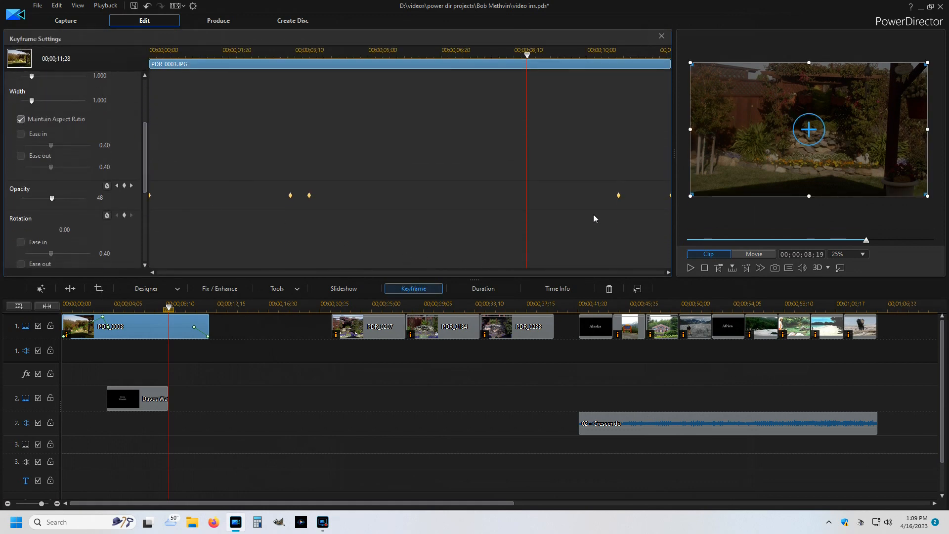
{"action": "left_click", "coordinate": [618, 196]}
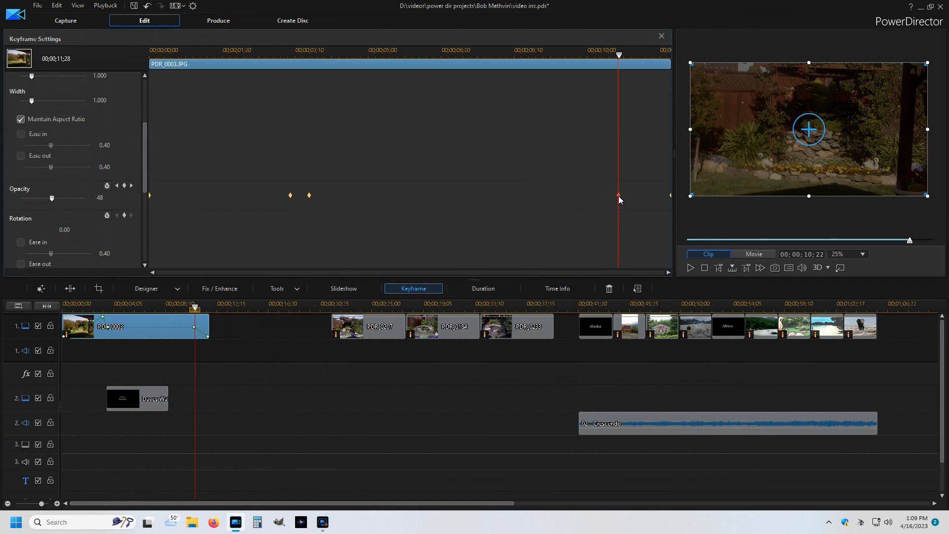
{"action": "left_click_drag", "start_coordinate": [619, 196], "coordinate": [523, 225]}
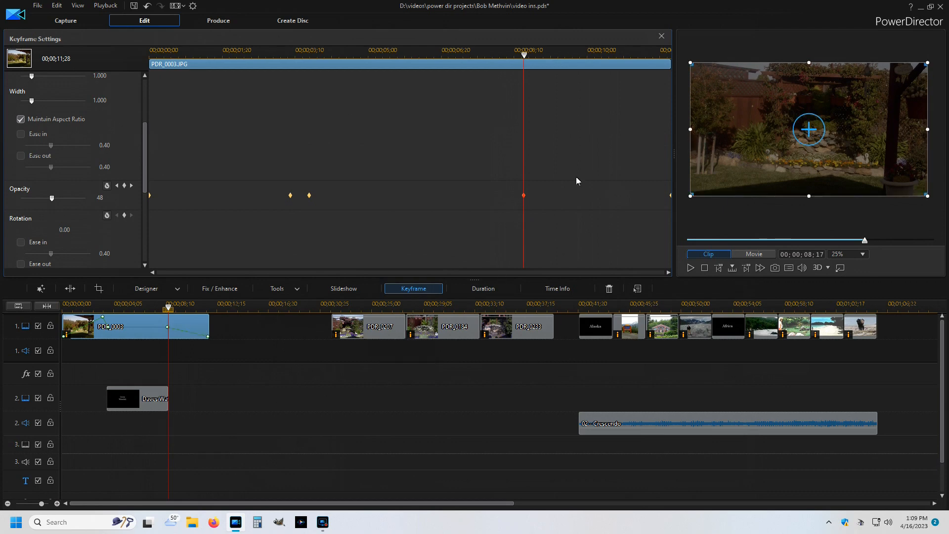
Step: Add an opacity keyframe of 100 to the first photo after the title, move it to 00;00;10;06, and close the keyframe settings
{"action": "left_click_drag", "start_coordinate": [526, 60], "coordinate": [561, 65]}
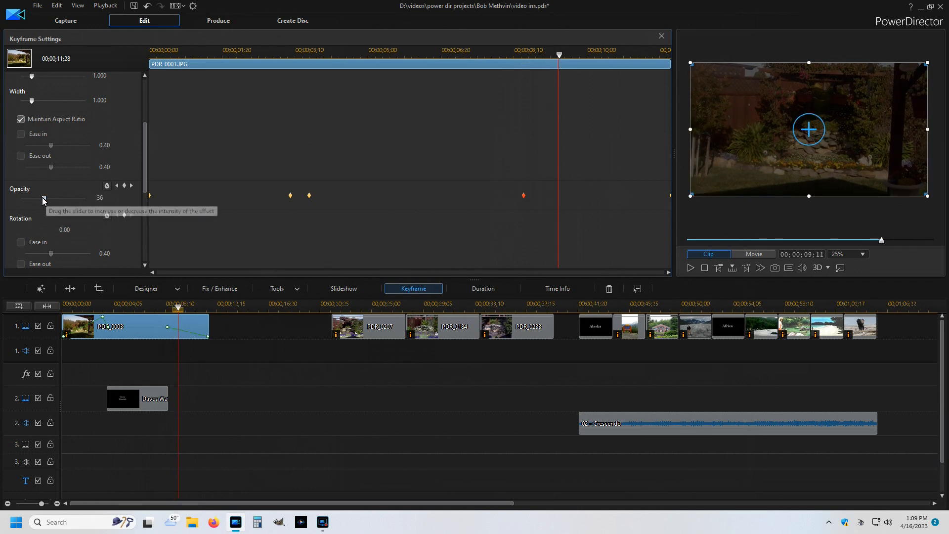
{"action": "left_click_drag", "start_coordinate": [44, 198], "coordinate": [86, 198]}
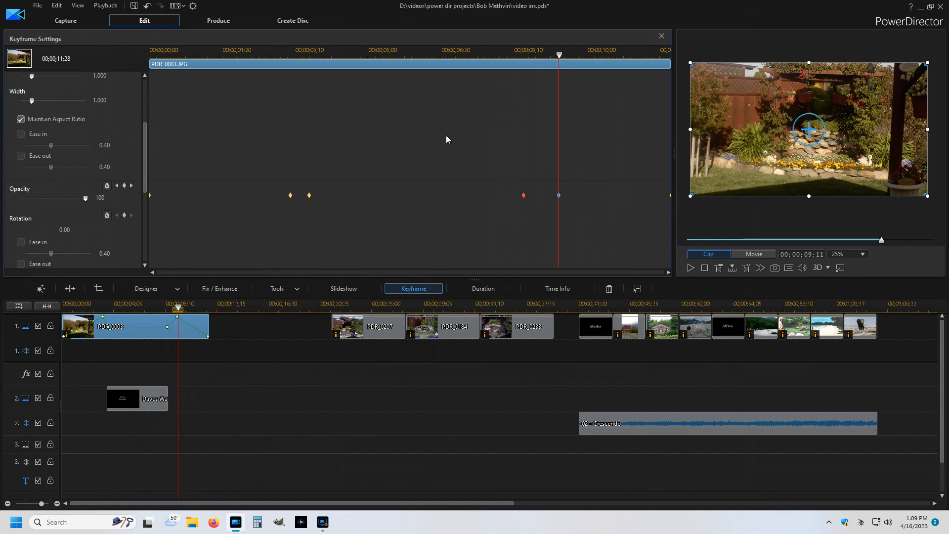
{"action": "left_click_drag", "start_coordinate": [560, 55], "coordinate": [586, 84]}
{"action": "left_click_drag", "start_coordinate": [559, 198], "coordinate": [595, 200]}
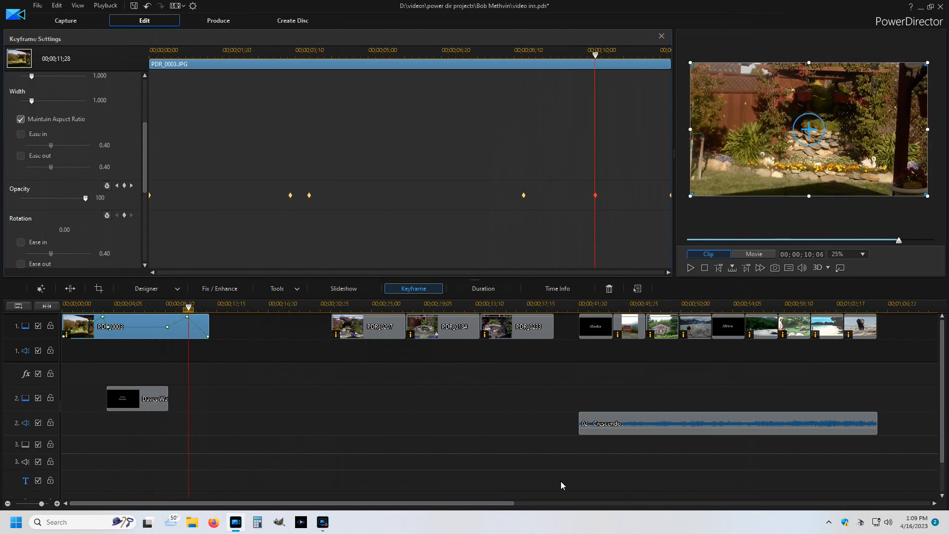
{"action": "left_click", "coordinate": [663, 36]}
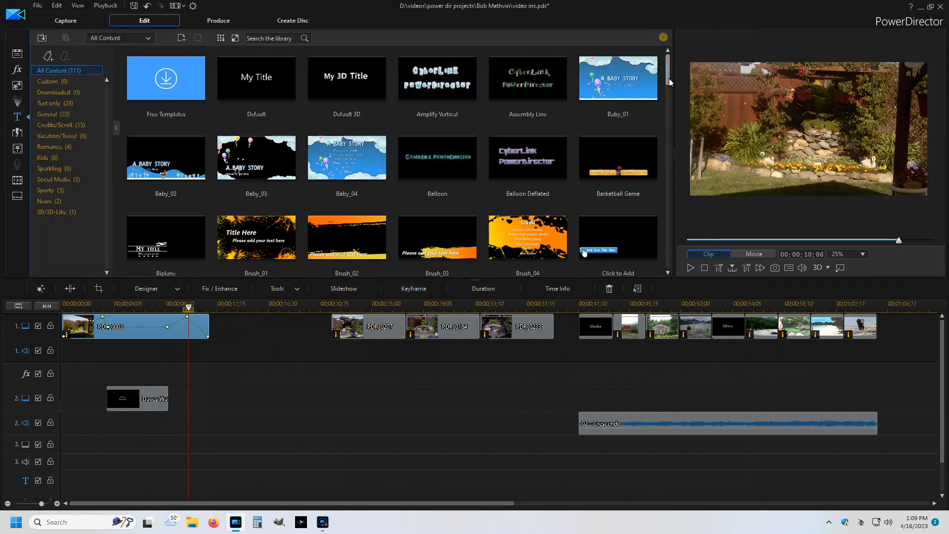
Step: Play the movie from the start to review the photo brightening again after the title
{"action": "left_click", "coordinate": [705, 267]}
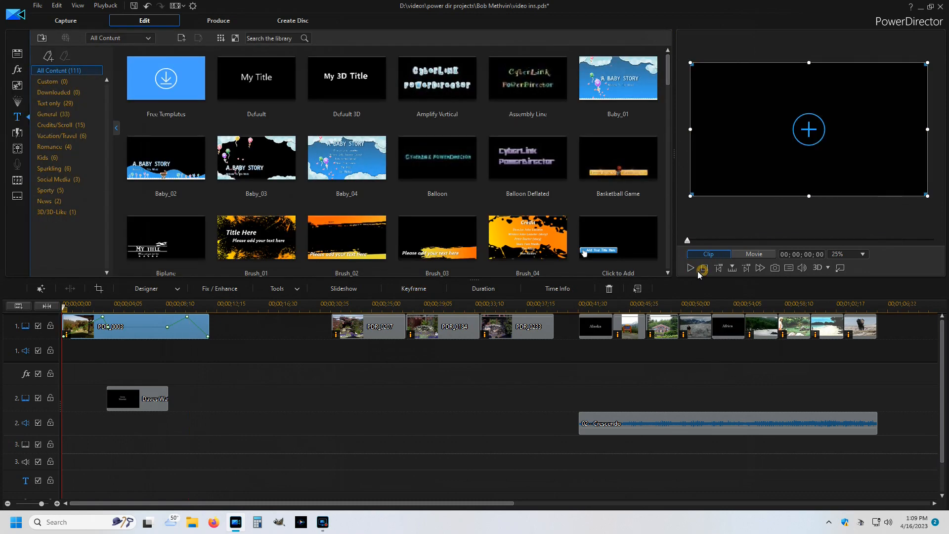
{"action": "left_click", "coordinate": [690, 267]}
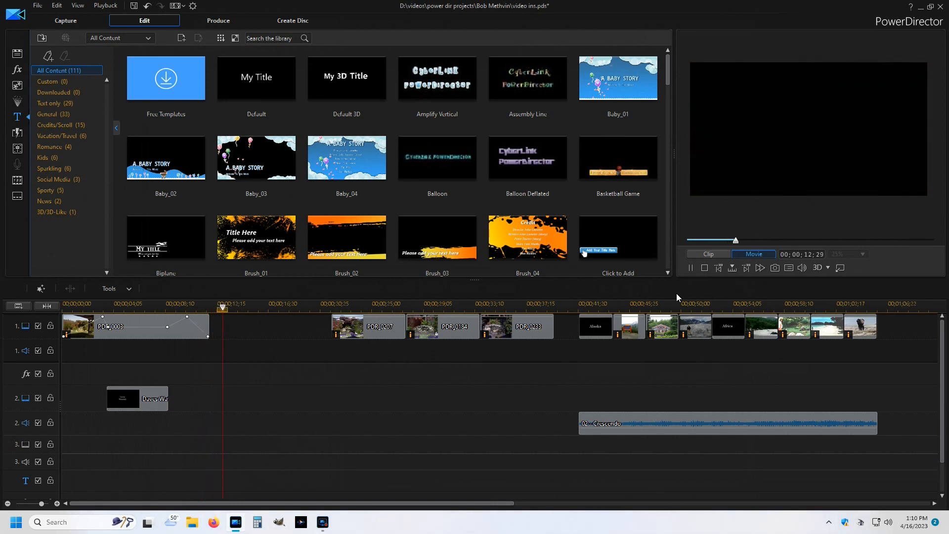
{"action": "left_click", "coordinate": [690, 268]}
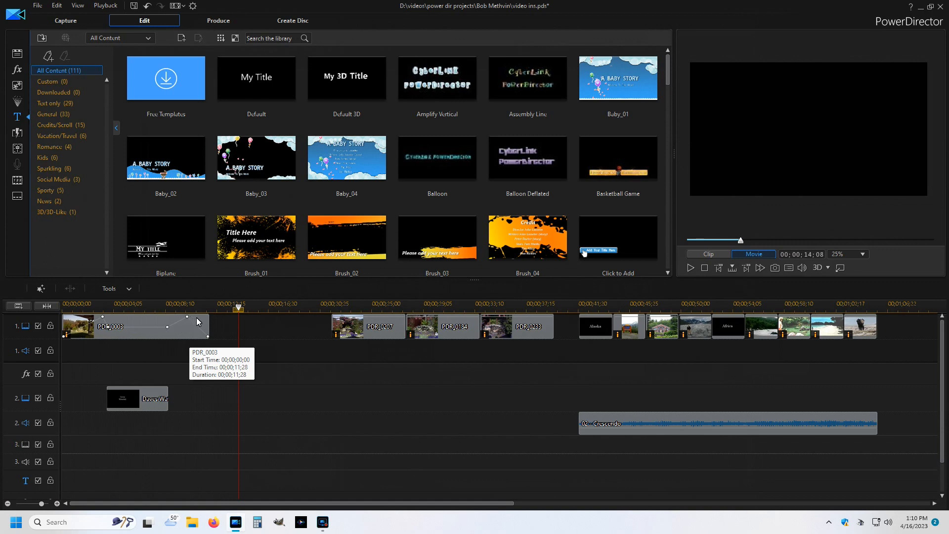
Step: Move the first photo's full-opacity keyframe after the title to 00;00;09;10
{"action": "left_click", "coordinate": [171, 325]}
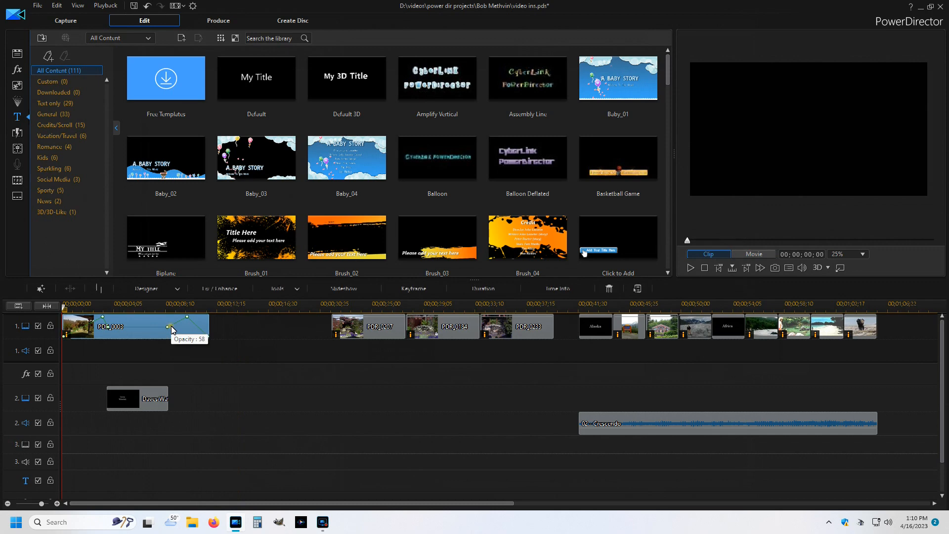
{"action": "left_click", "coordinate": [413, 290]}
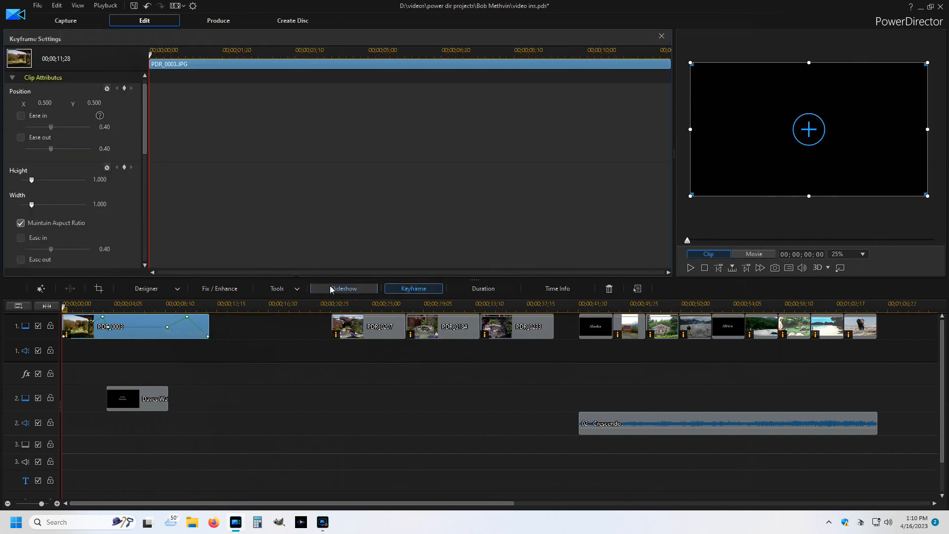
{"action": "left_click_drag", "start_coordinate": [146, 149], "coordinate": [144, 191]}
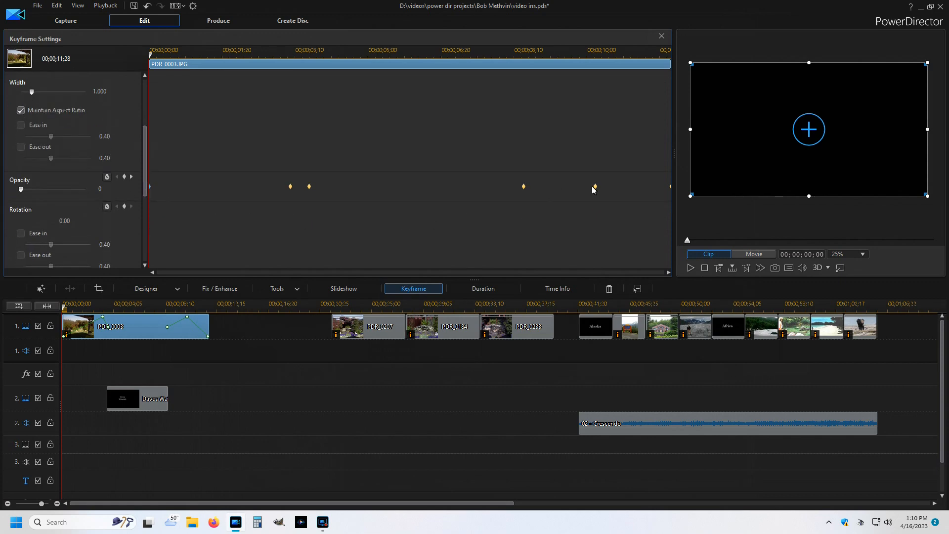
{"action": "left_click_drag", "start_coordinate": [594, 186], "coordinate": [558, 191]}
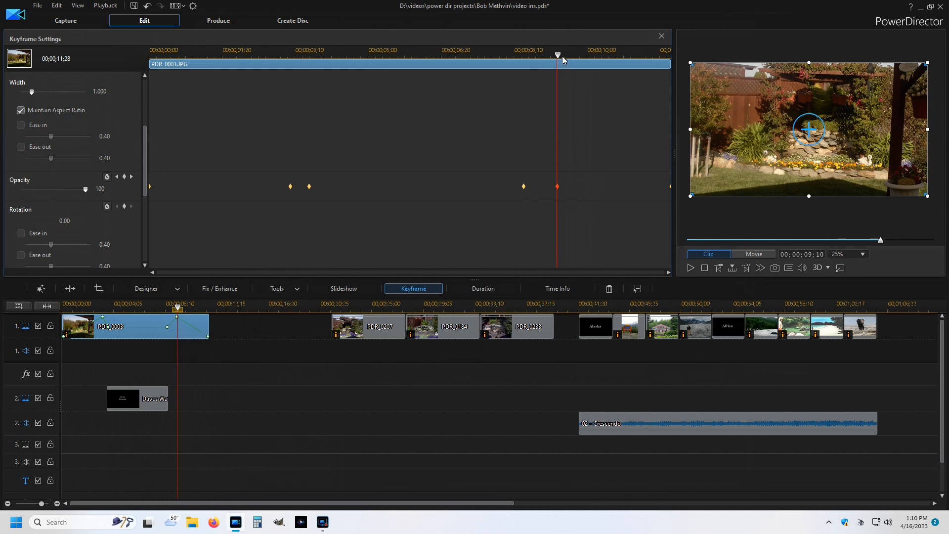
Step: Add an opacity keyframe of 100 to the first photo at 00;00;10;24, and close the keyframe settings
{"action": "left_click_drag", "start_coordinate": [560, 56], "coordinate": [622, 63]}
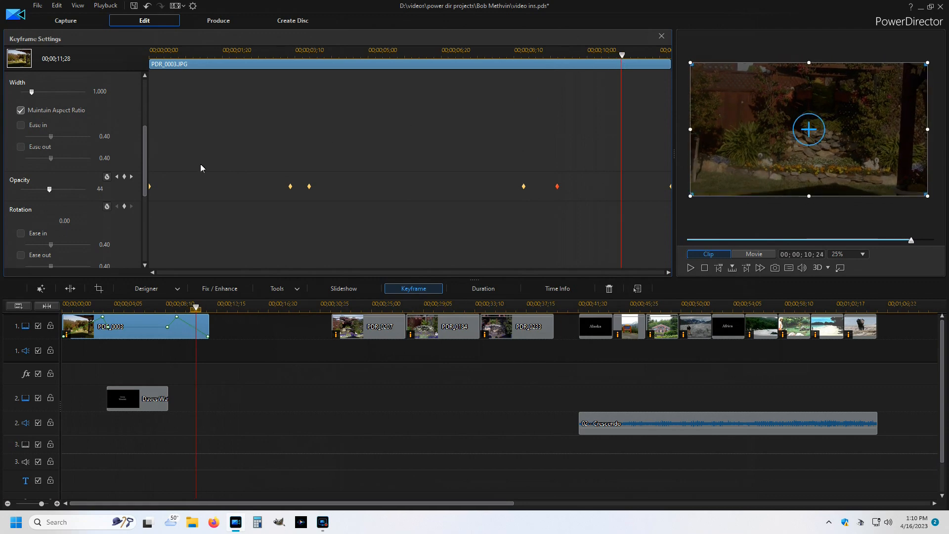
{"action": "left_click_drag", "start_coordinate": [49, 189], "coordinate": [99, 193]}
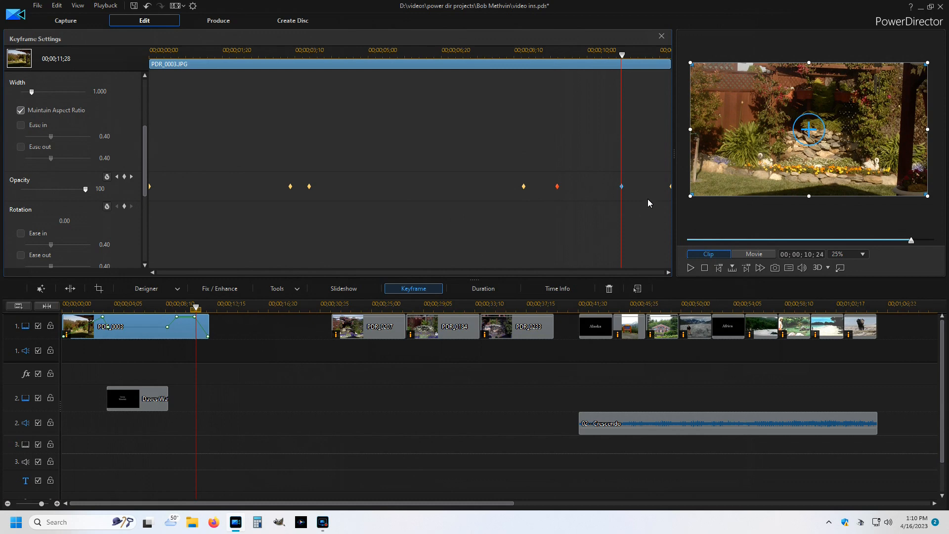
{"action": "left_click", "coordinate": [661, 36]}
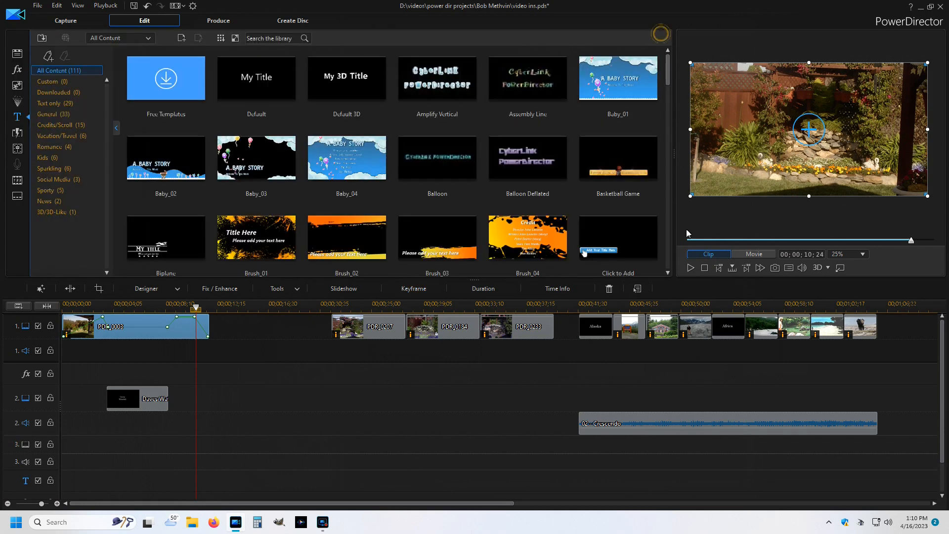
Step: Play the movie to review the photo's final fade-out and the complete dimming and title sequence
{"action": "left_click", "coordinate": [770, 253]}
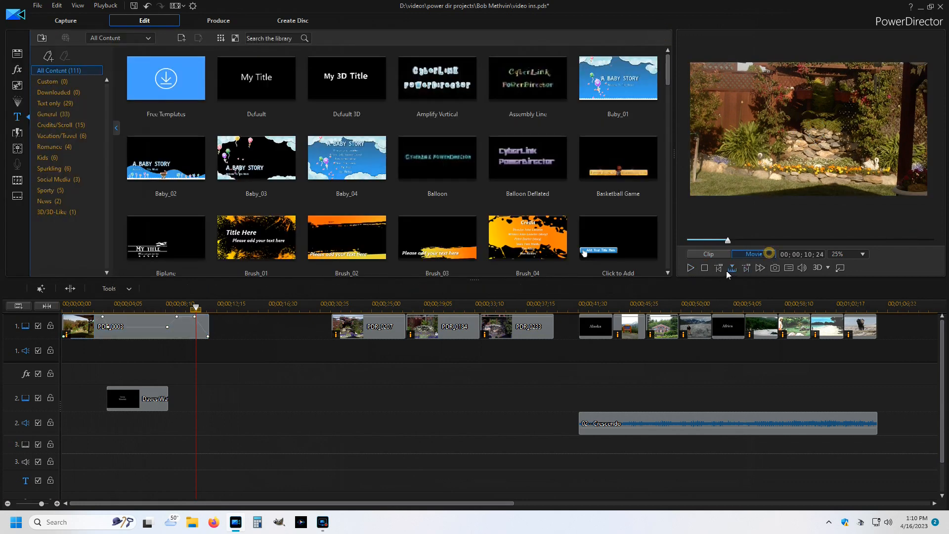
{"action": "left_click", "coordinate": [692, 268]}
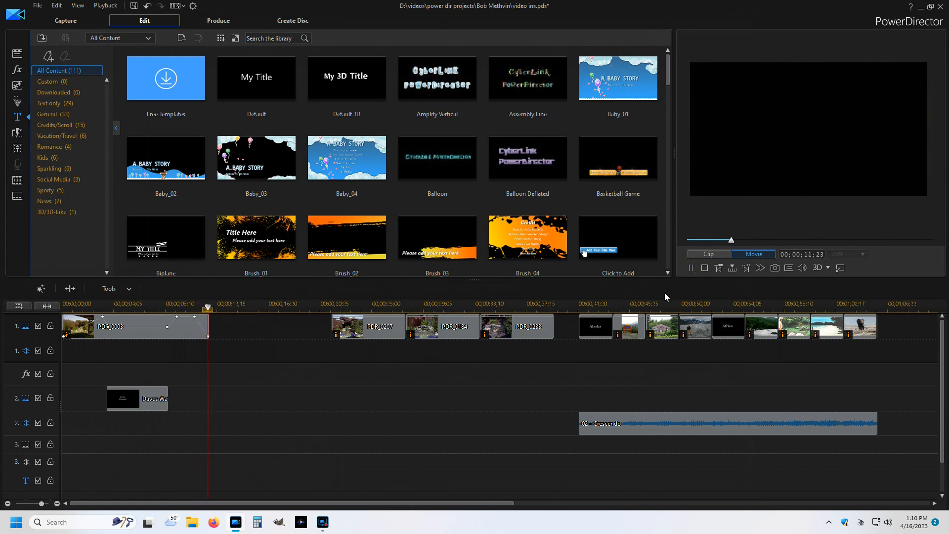
{"action": "left_click", "coordinate": [690, 267]}
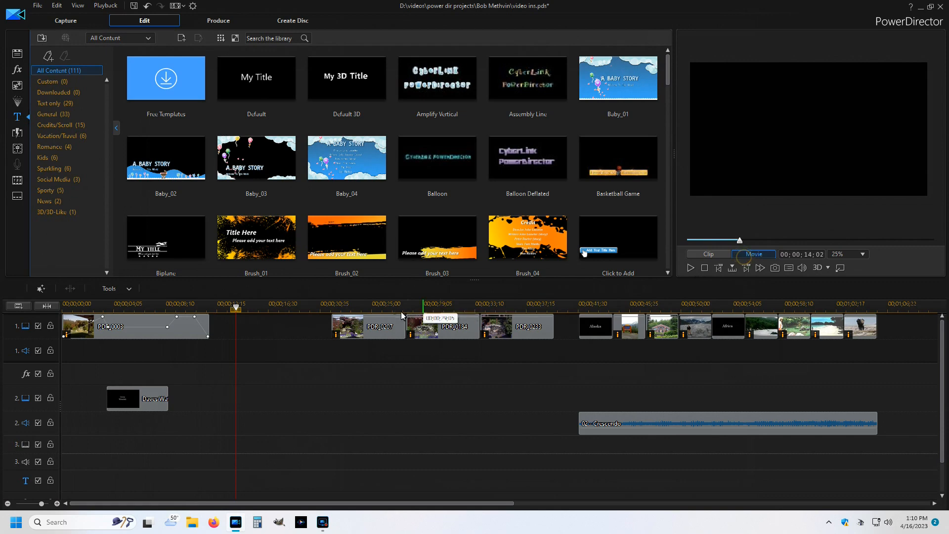
{"action": "left_click", "coordinate": [690, 267]}
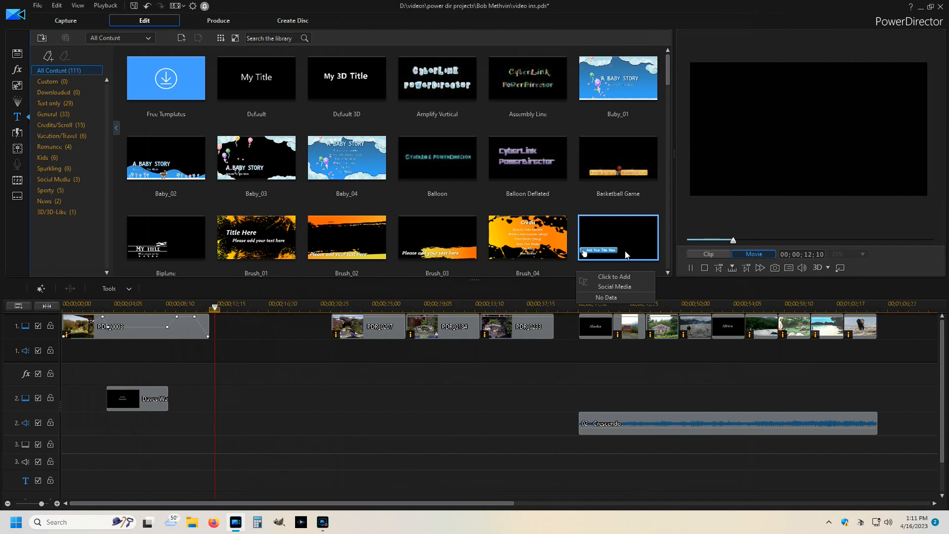
{"action": "left_click", "coordinate": [690, 268]}
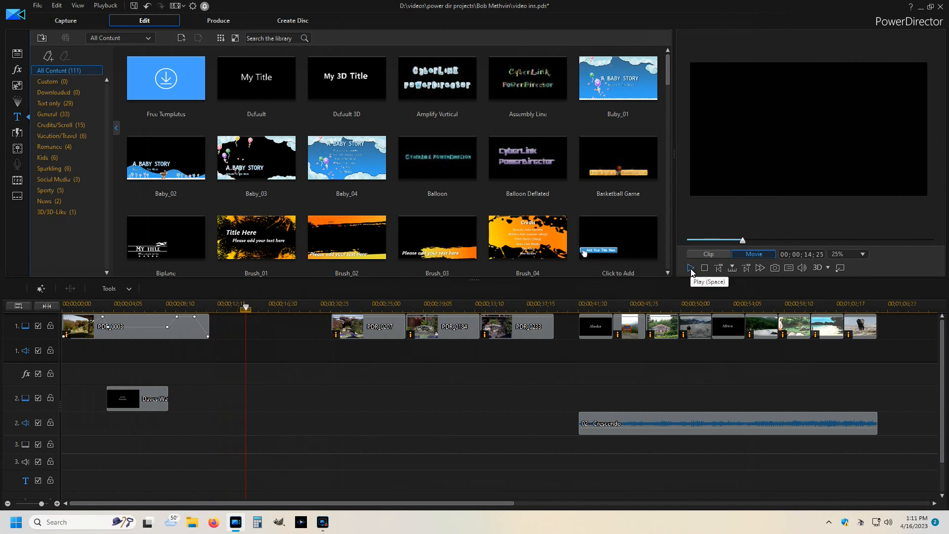